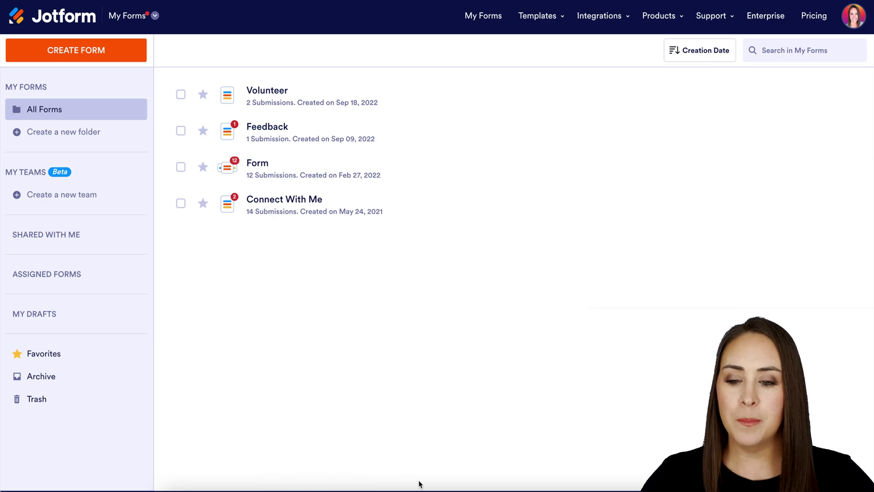
- Go to My Sign Documents in the workspace switcher and start a new sign document
left_click(143, 18)
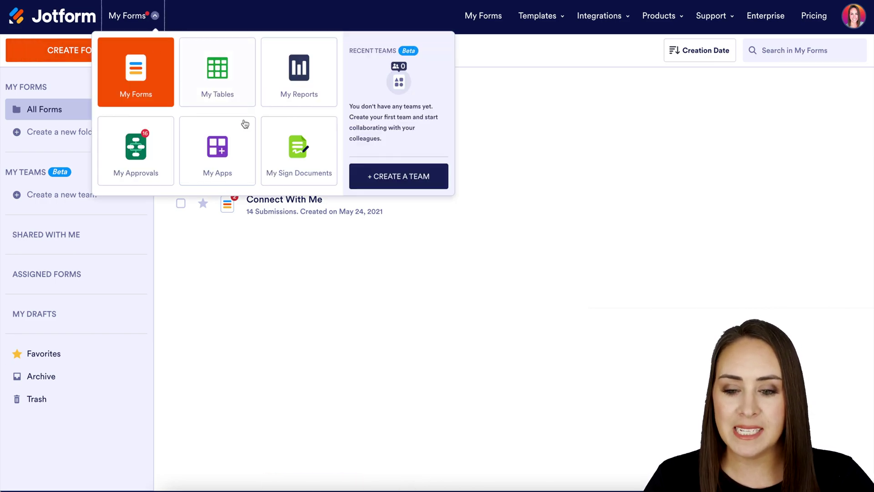
left_click(299, 152)
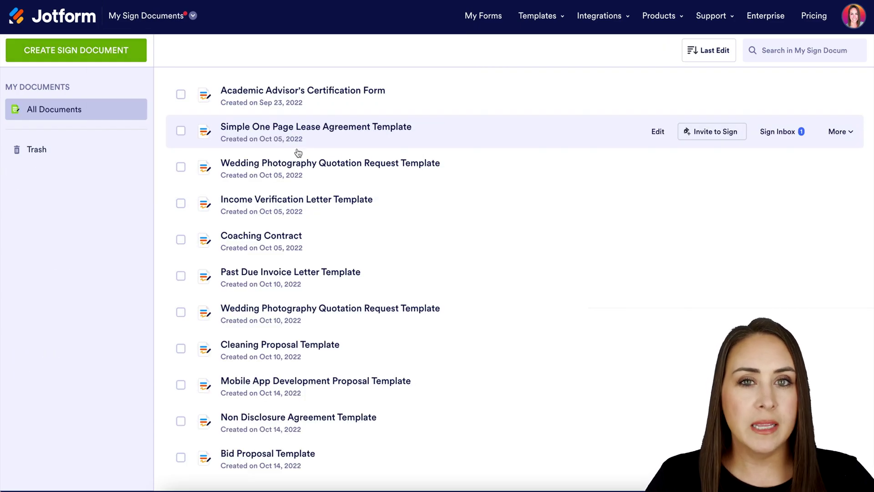
left_click(111, 51)
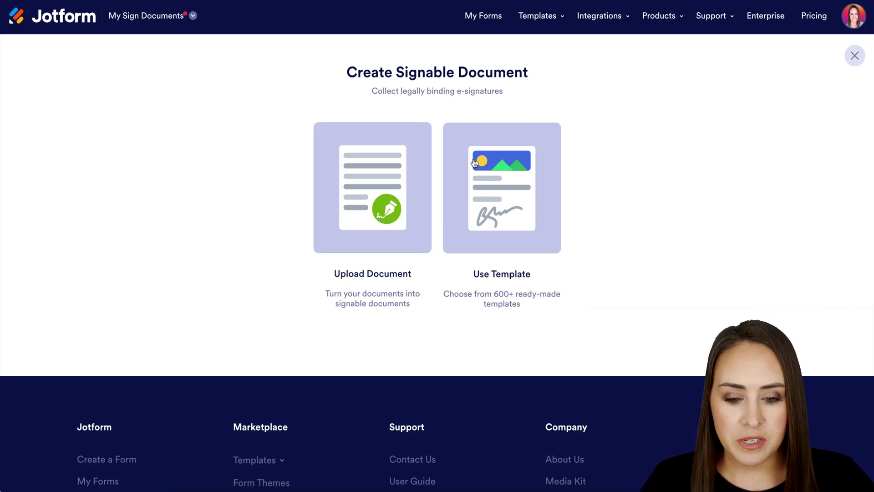
- Start the document from the Bid Proposal Template in the Proposal template category
left_click(532, 196)
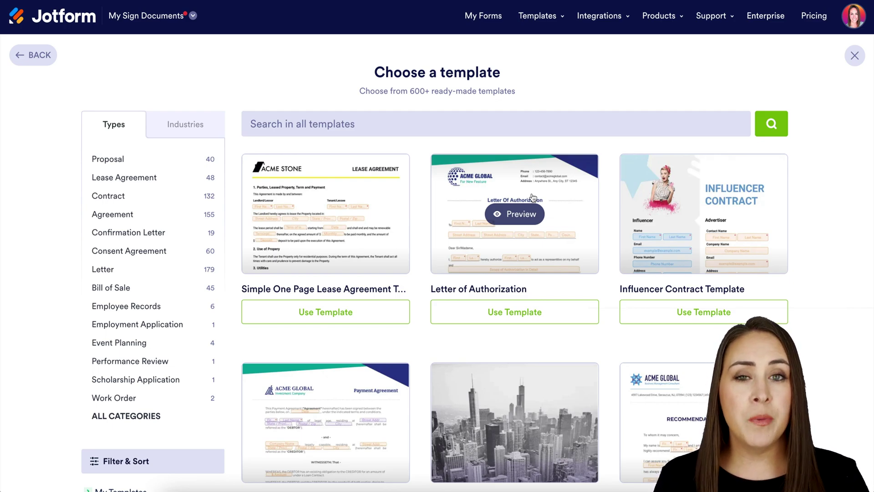
left_click(122, 161)
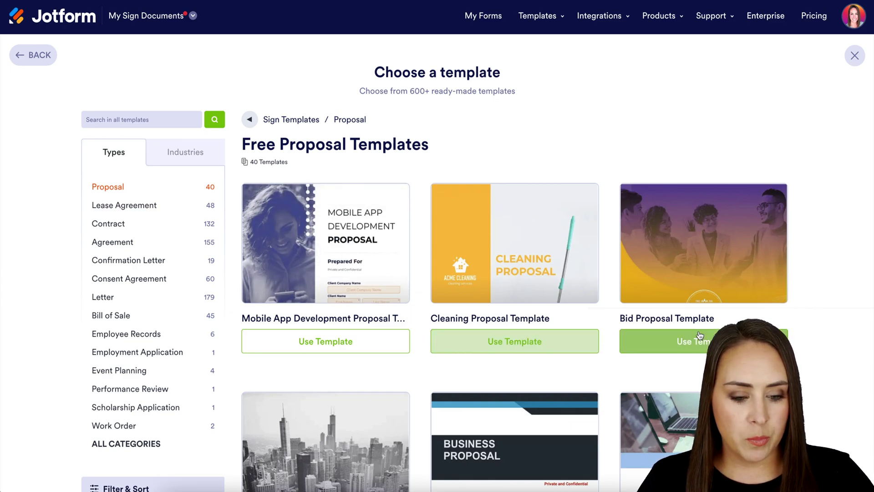
left_click(698, 349)
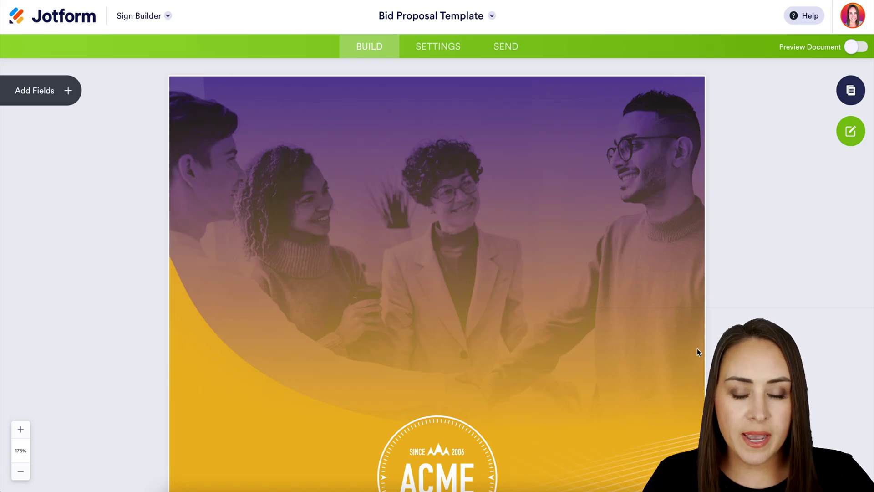
scroll(697, 348, "down", 10)
scroll(697, 349, "down", 8)
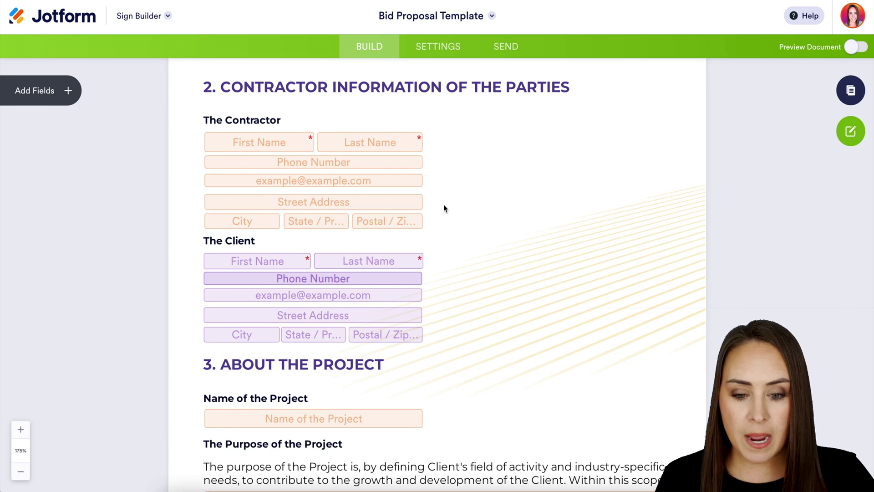
scroll(627, 285, "down", 15)
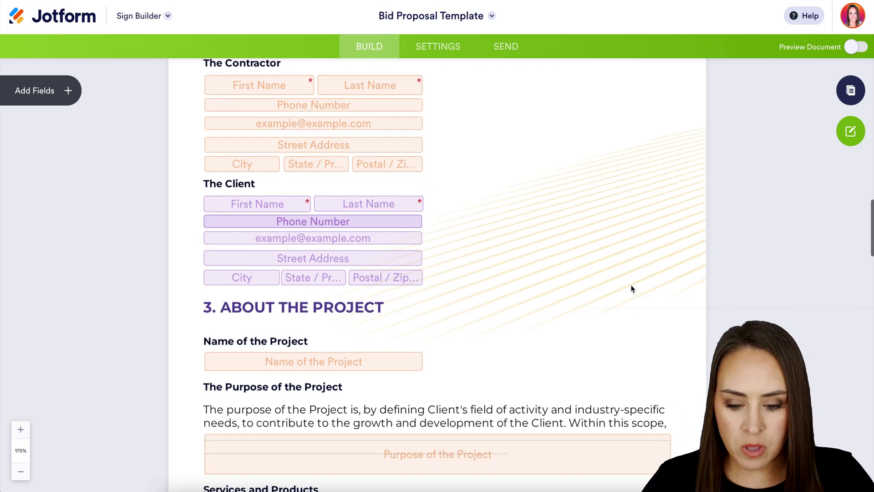
scroll(632, 288, "down", 20)
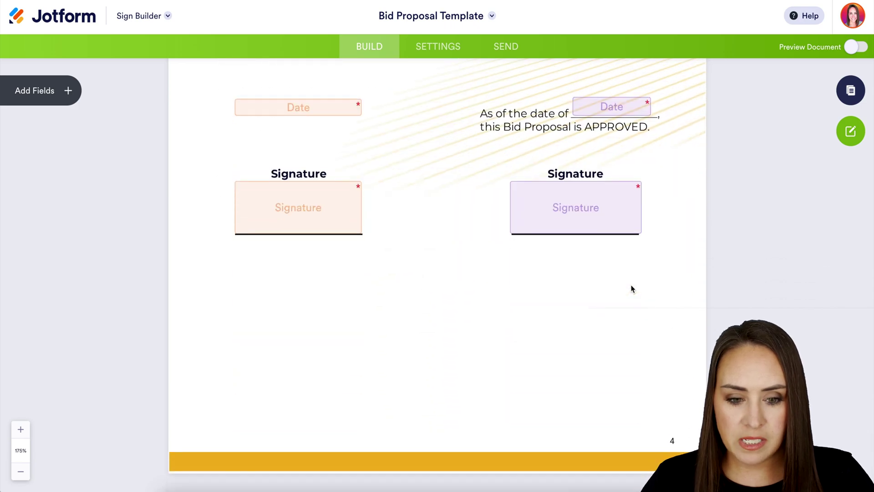
scroll(631, 288, "up", 2)
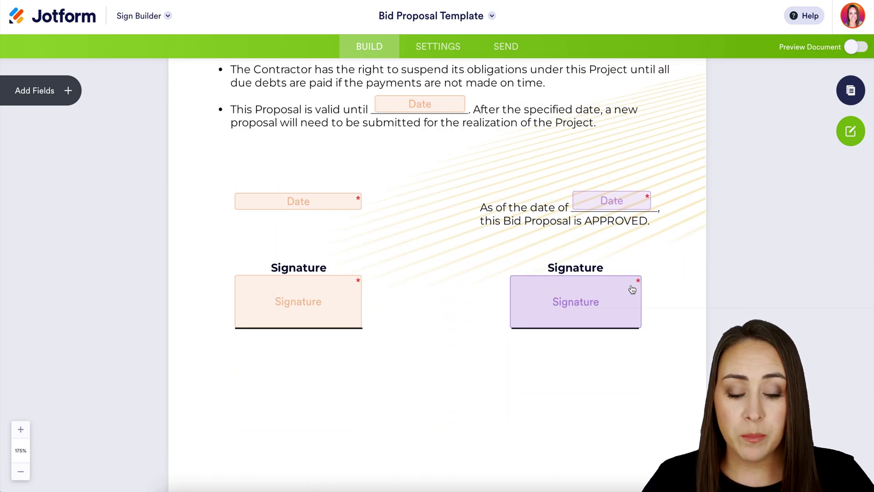
scroll(632, 289, "up", 20)
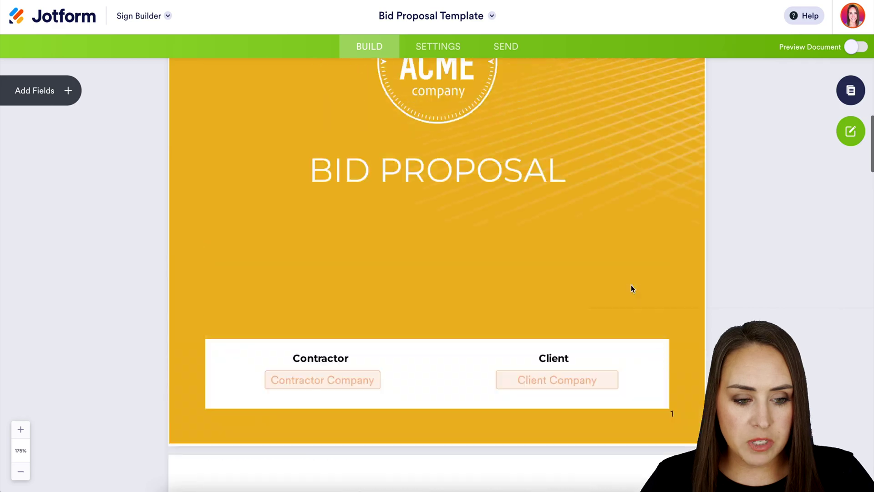
scroll(631, 288, "down", 1)
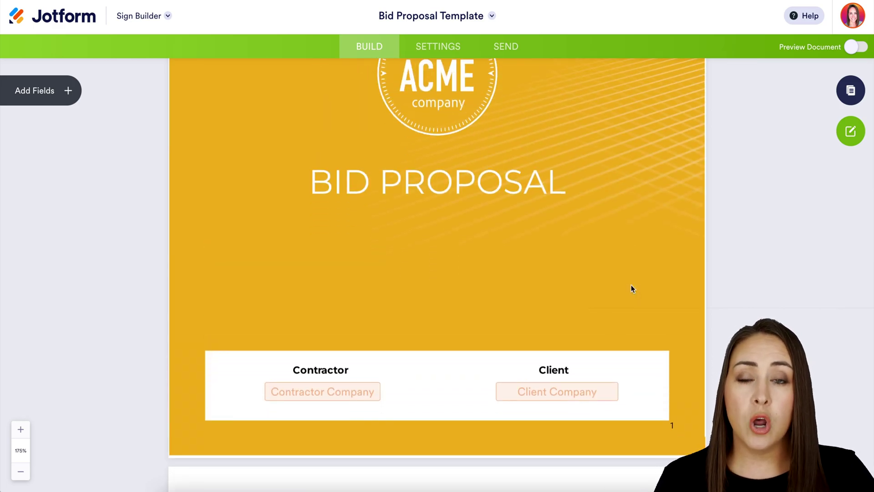
scroll(632, 289, "down", 4)
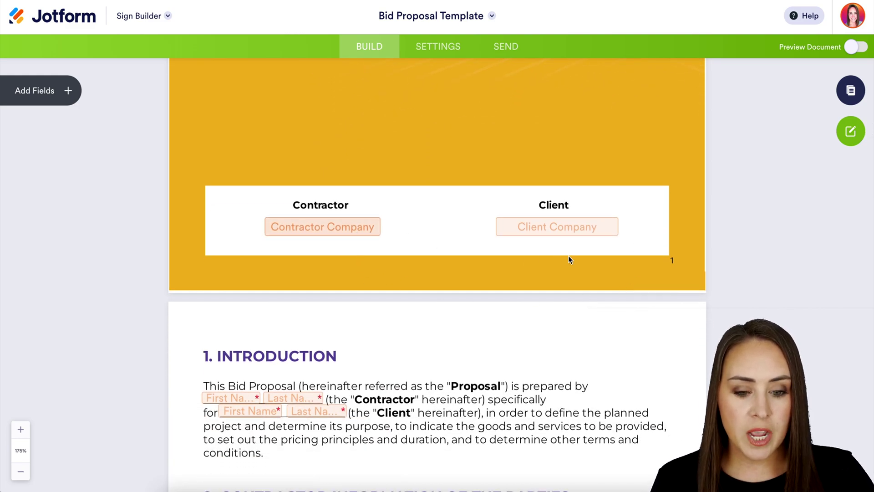
- Reassign the Client Company field from Me to the Client role
left_click(583, 234)
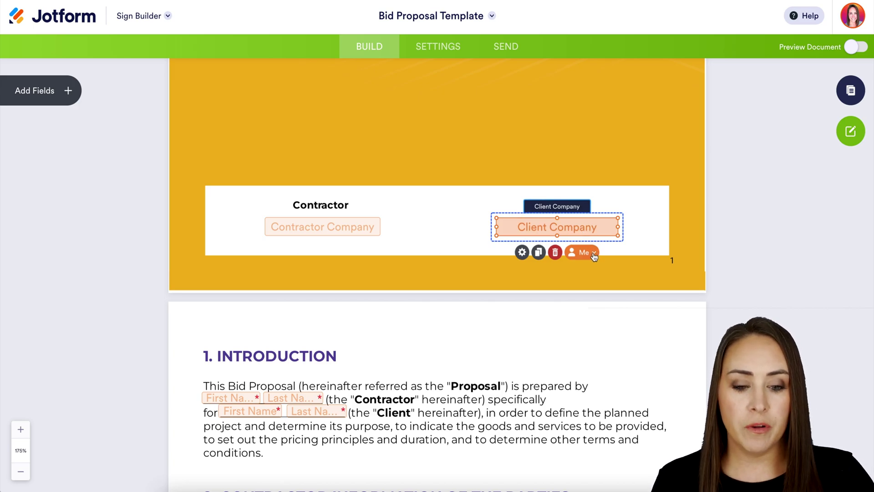
left_click(594, 253)
left_click(602, 327)
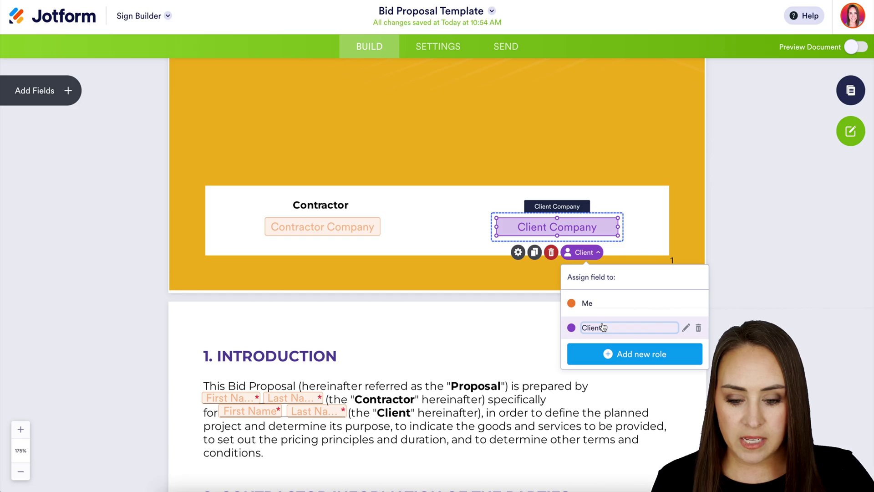
- Assign the client's first and last name fields in the Introduction to the Client role
left_click(332, 417)
scroll(333, 417, "down", 2)
left_click(320, 354)
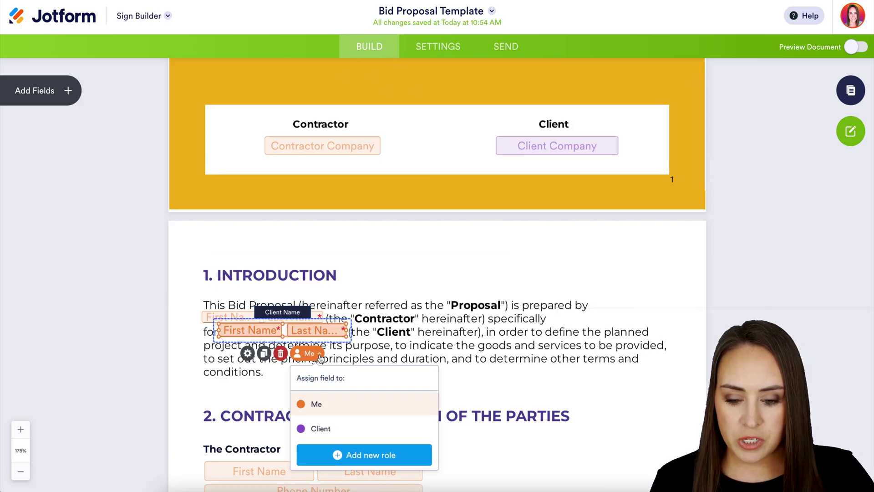
left_click(321, 428)
left_click(528, 396)
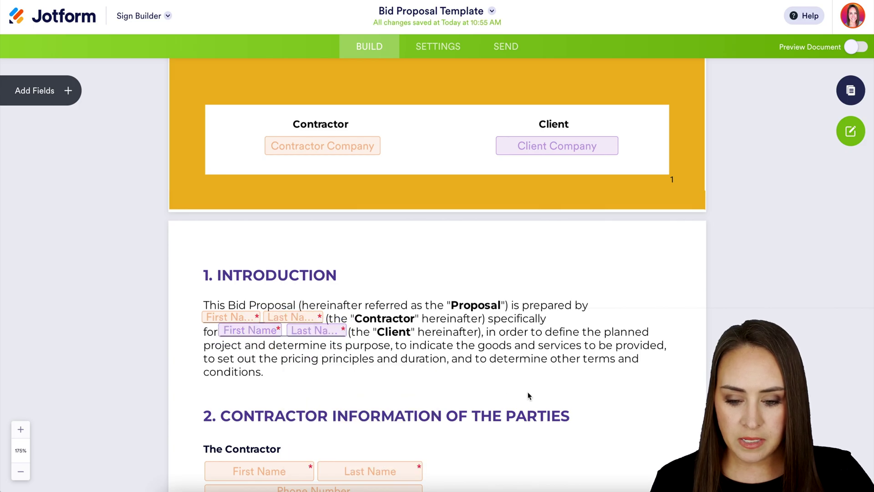
scroll(528, 395, "down", 10)
scroll(528, 395, "down", 4)
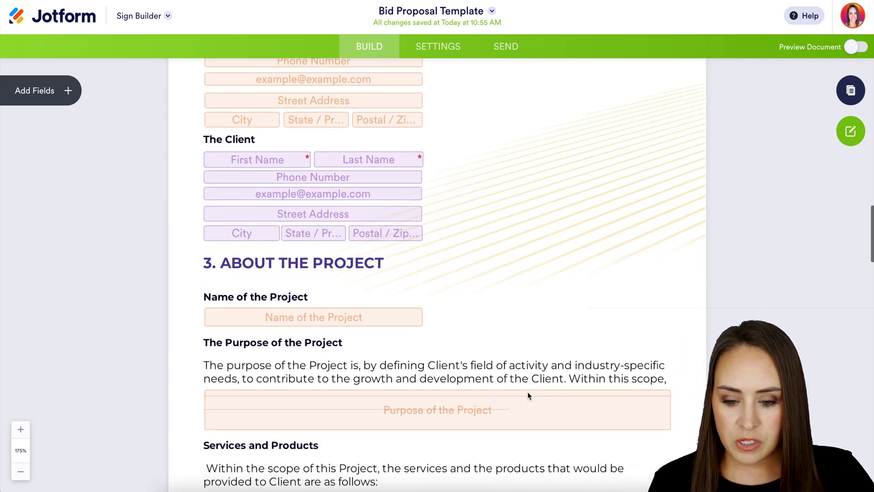
scroll(528, 395, "up", 6)
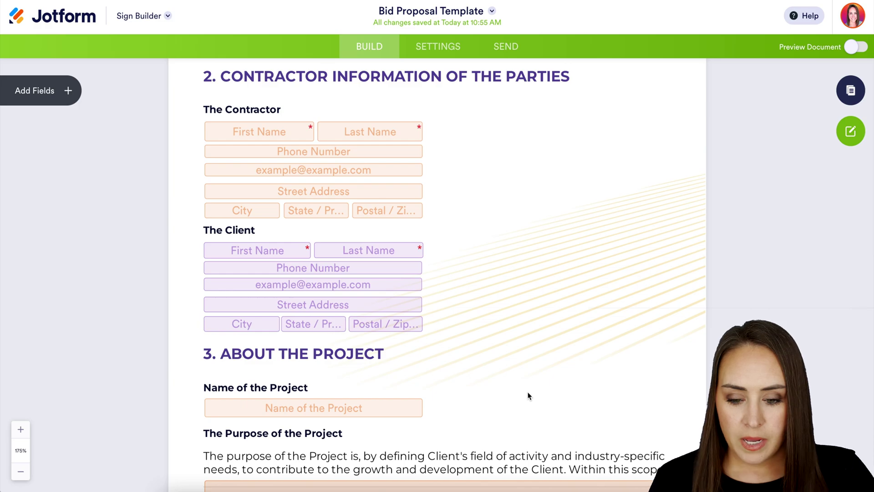
scroll(528, 395, "up", 1)
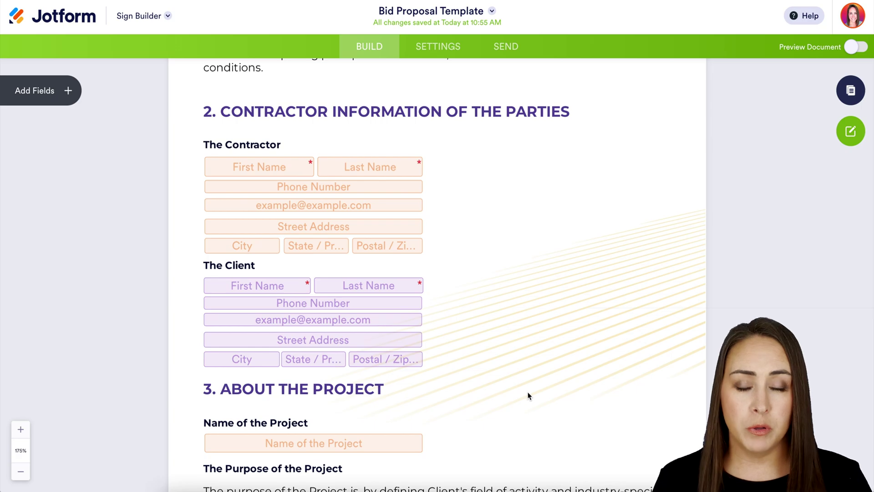
- Add a test Signature field beside the client details, check its assignee, then delete it
left_click(57, 104)
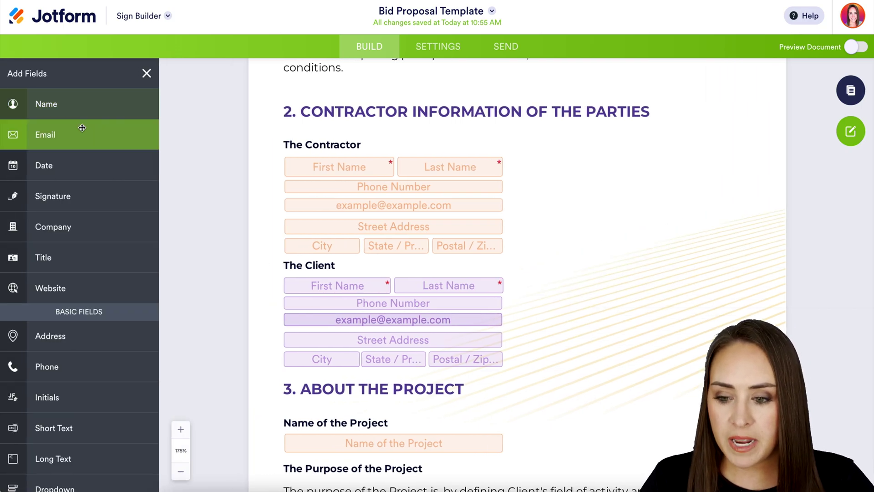
mouse_move(52, 196)
left_mouse_down()
mouse_move(520, 220)
mouse_move(546, 304)
mouse_move(538, 316)
left_mouse_up()
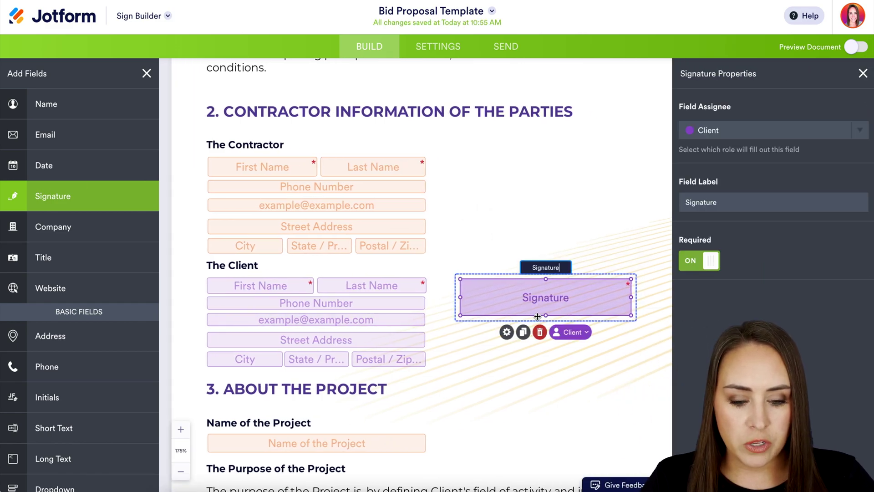
left_click(575, 332)
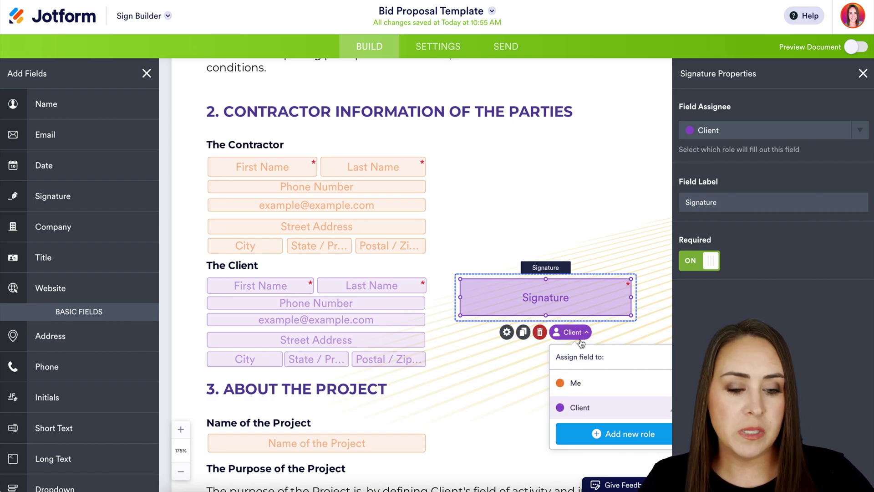
left_click(846, 131)
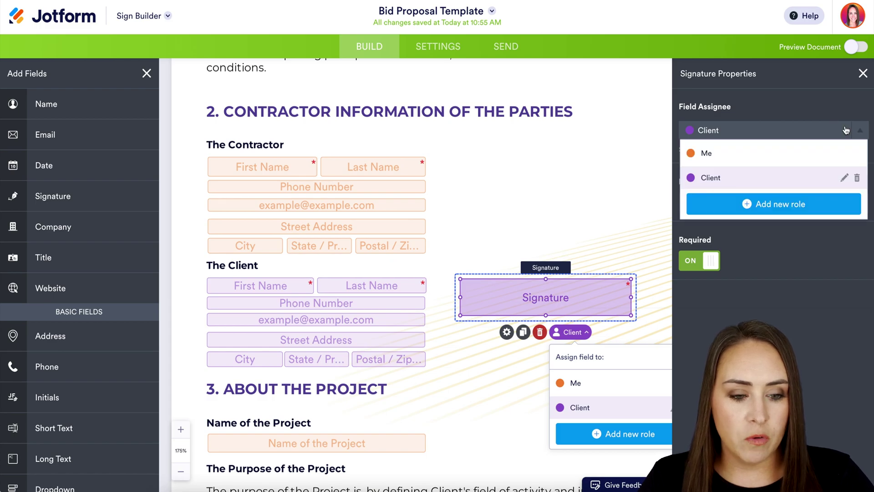
left_click(862, 128)
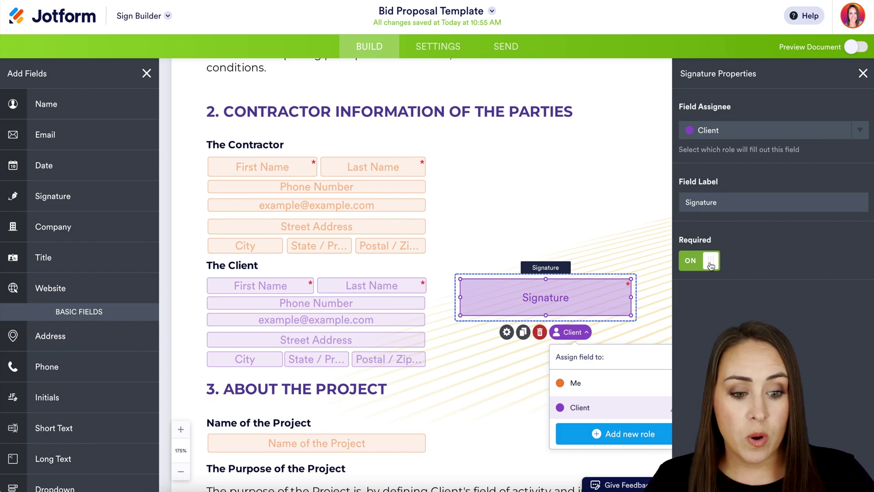
left_click(546, 337)
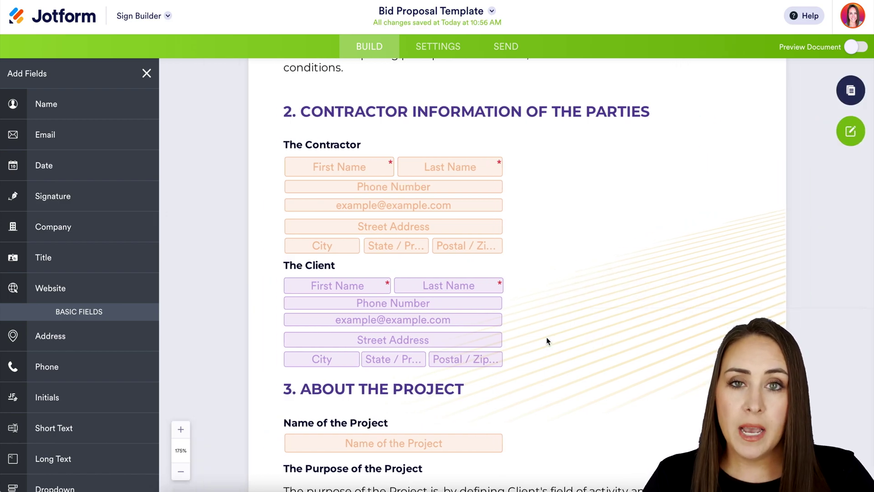
- Preview the document as the Client, review its 8 fields to fill, then turn preview off
left_click(857, 47)
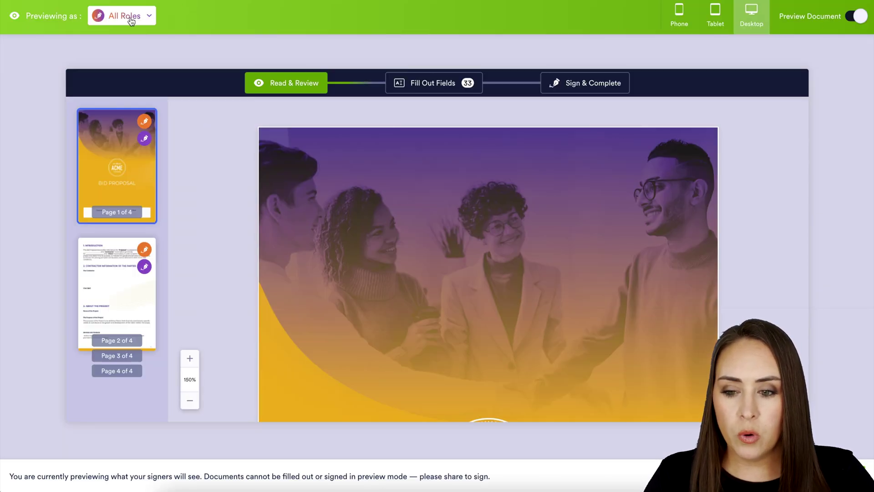
scroll(469, 255, "down", 10)
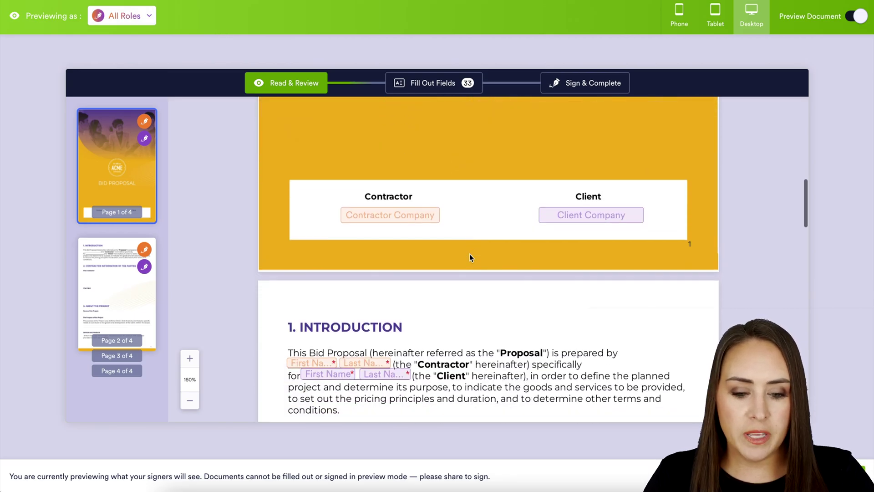
scroll(470, 258, "down", 3)
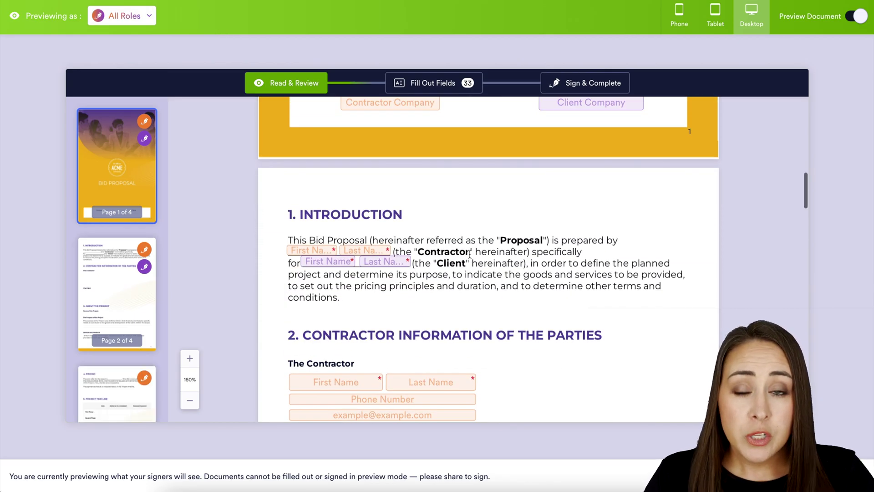
left_click(125, 16)
left_click(122, 87)
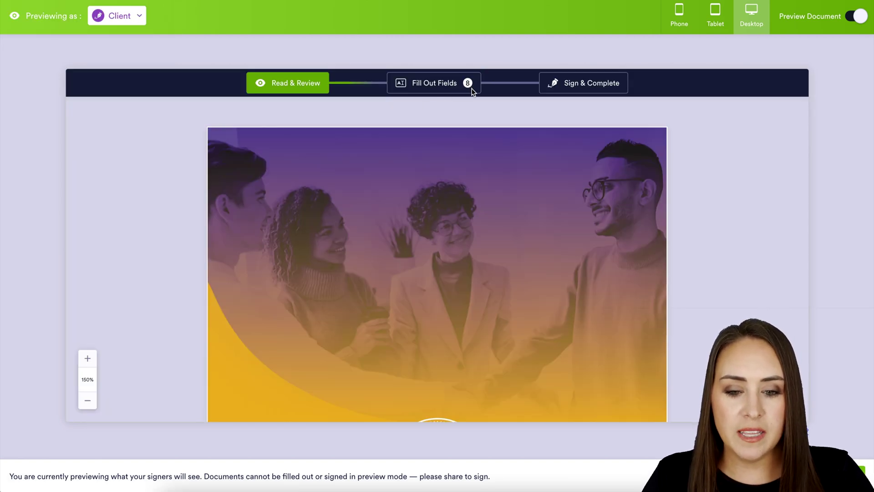
left_click(472, 91)
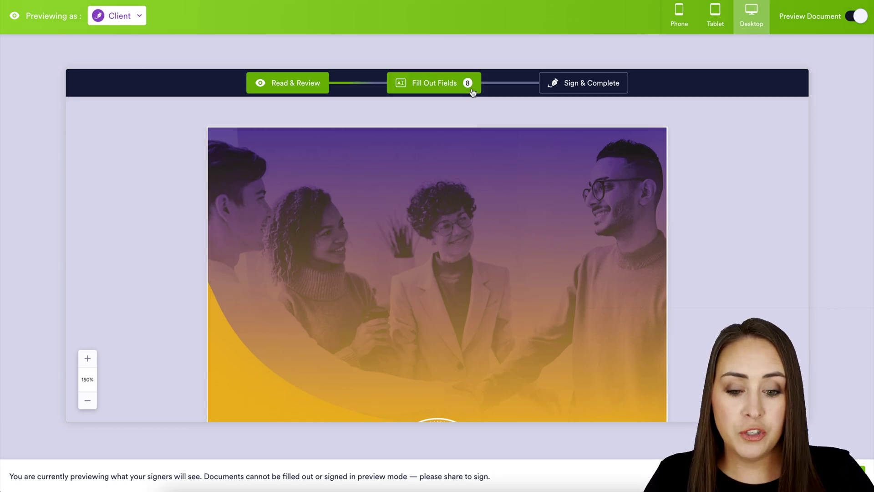
scroll(601, 237, "down", 10)
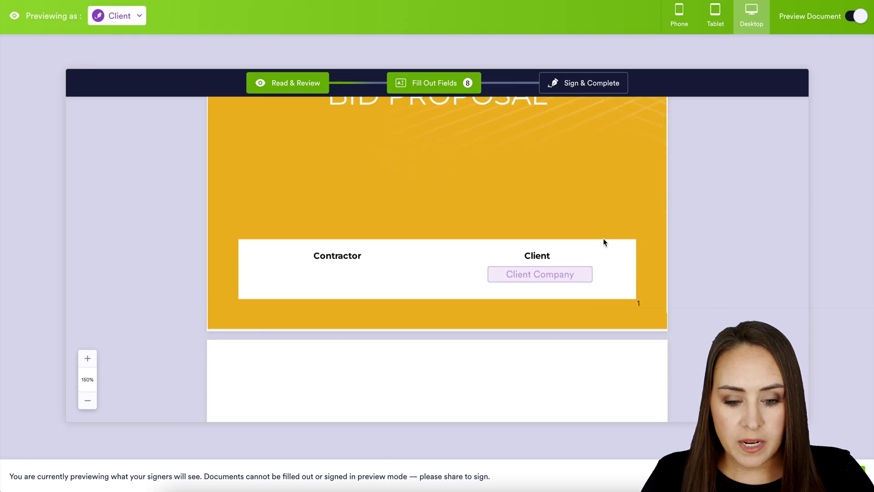
scroll(569, 227, "down", 5)
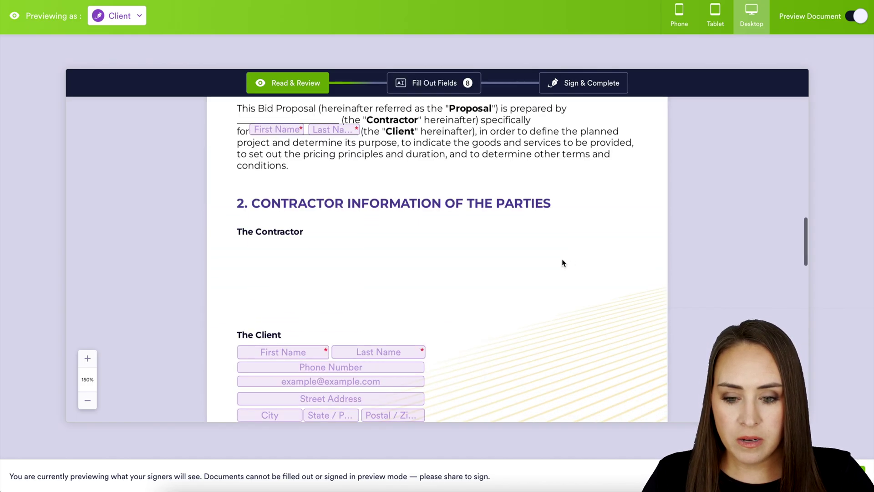
scroll(491, 334, "down", 3)
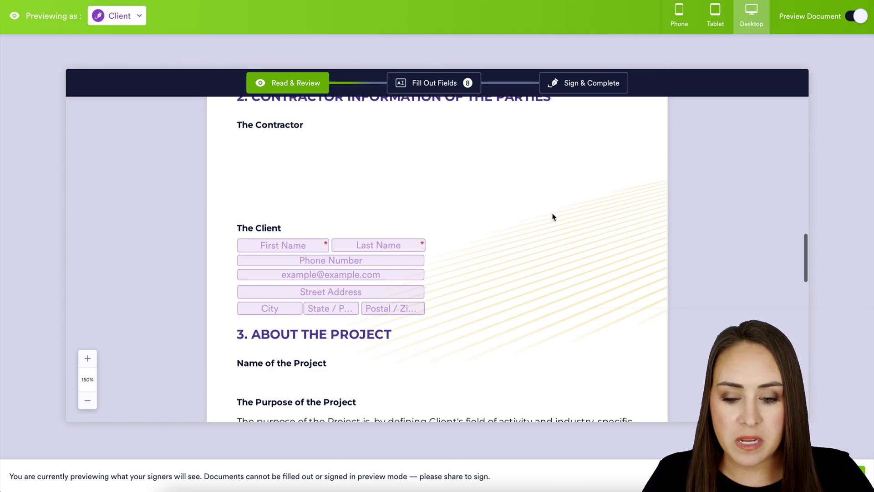
left_click(859, 17)
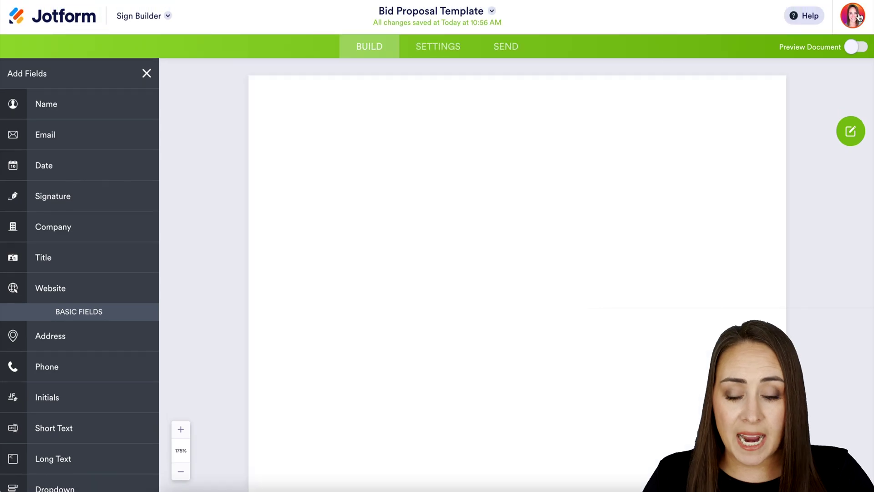
- Set the signers' email message to 'Please sign ASAP' and view the Integrations settings
left_click(446, 49)
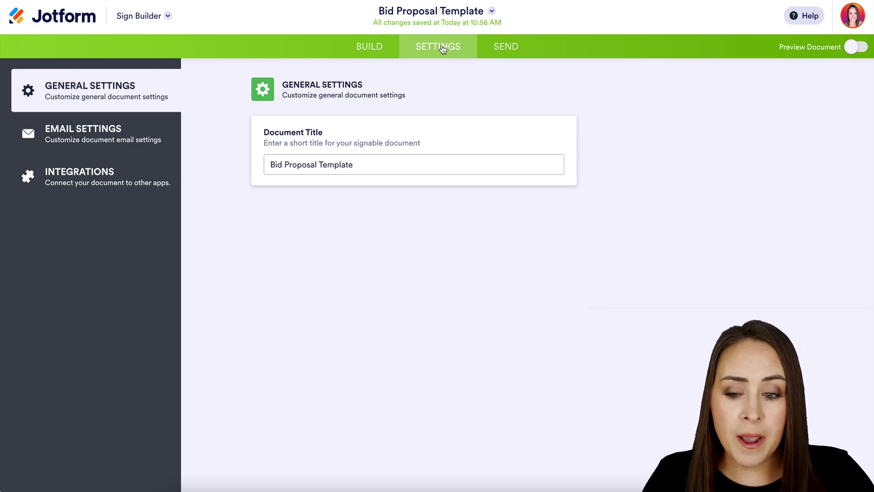
left_click(81, 137)
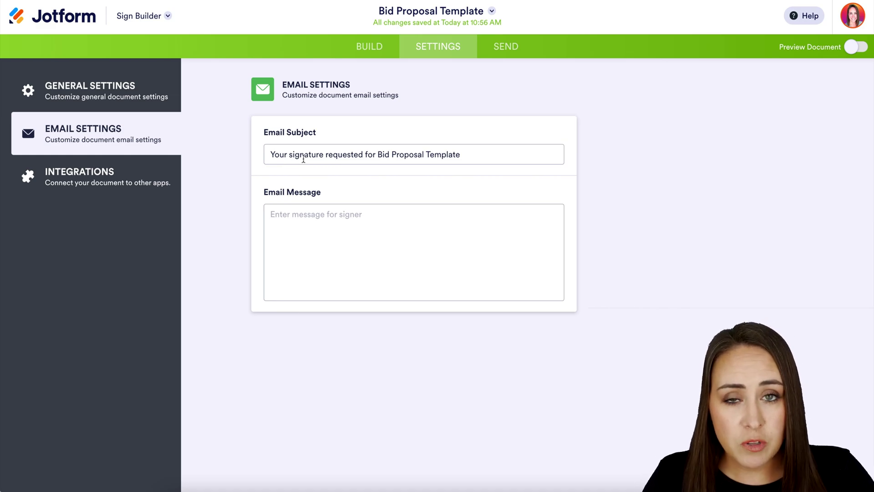
left_click(314, 223)
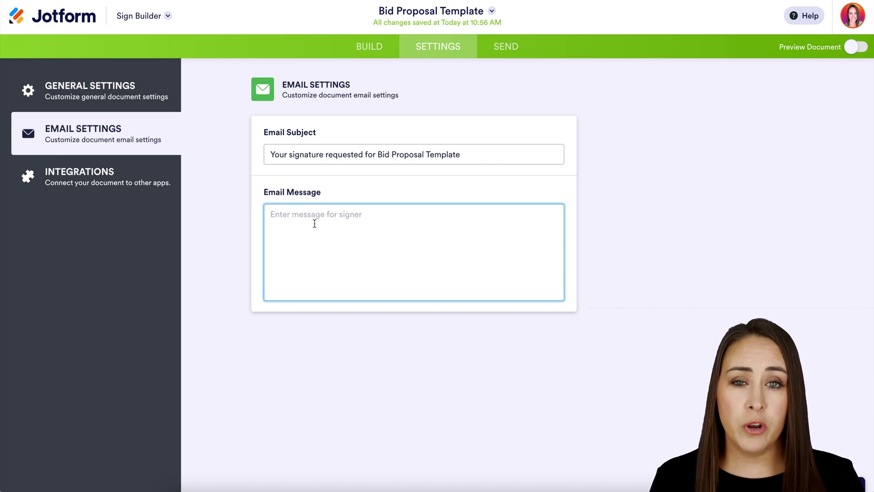
type("Pl")
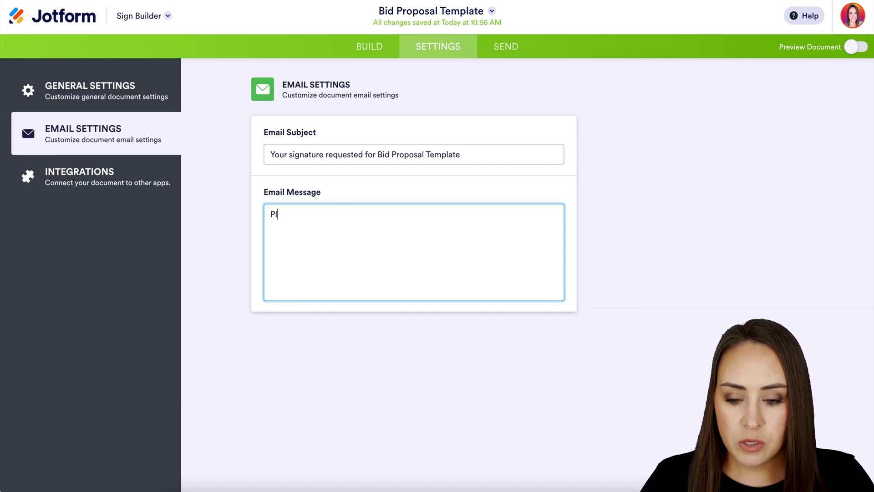
type("ease sign ASAP")
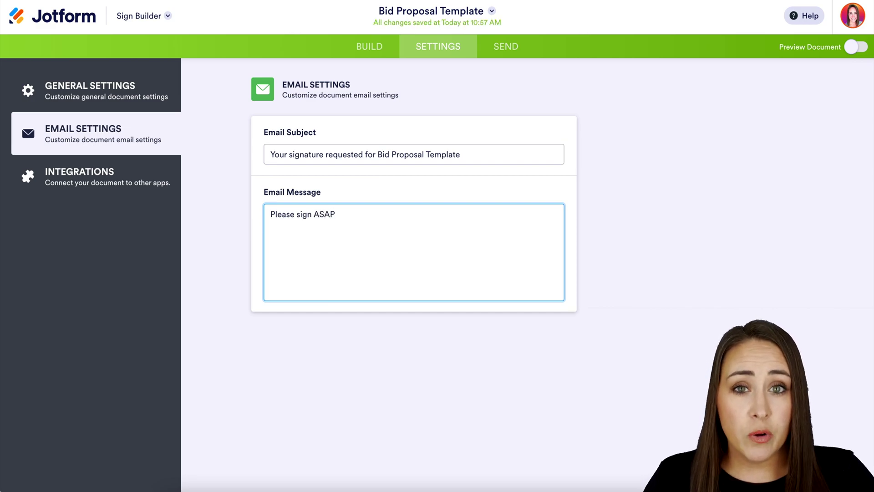
left_click(123, 181)
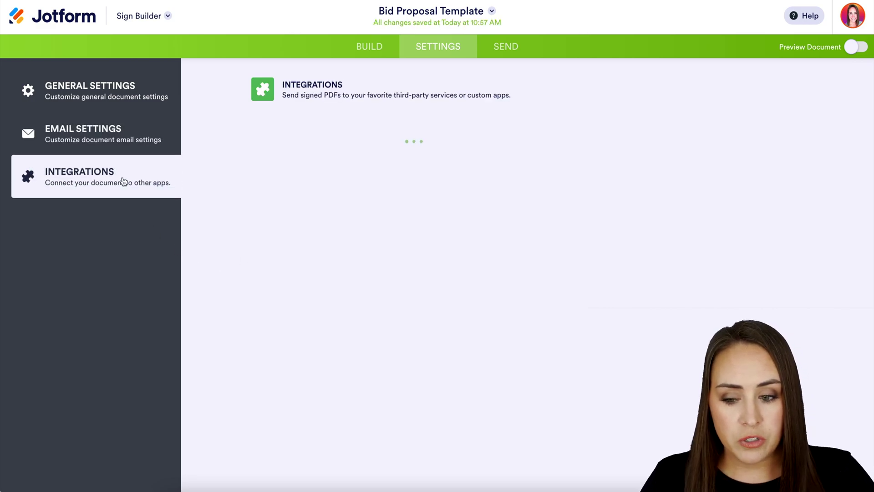
- On the Send page, enter the Client signer's name and email and begin adding an access code
left_click(515, 49)
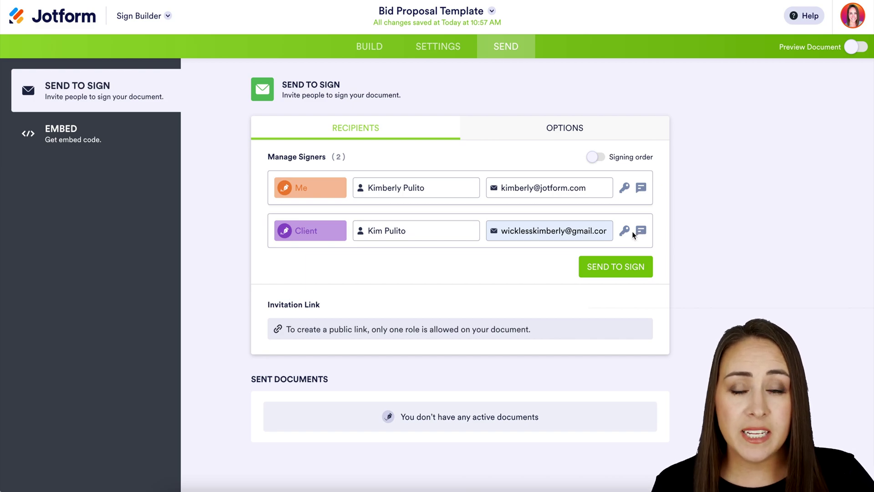
left_click(621, 234)
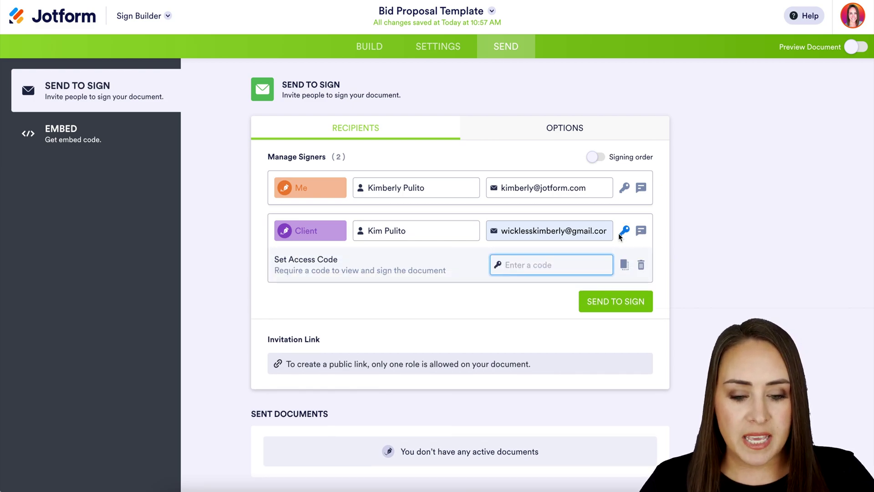
type("123")
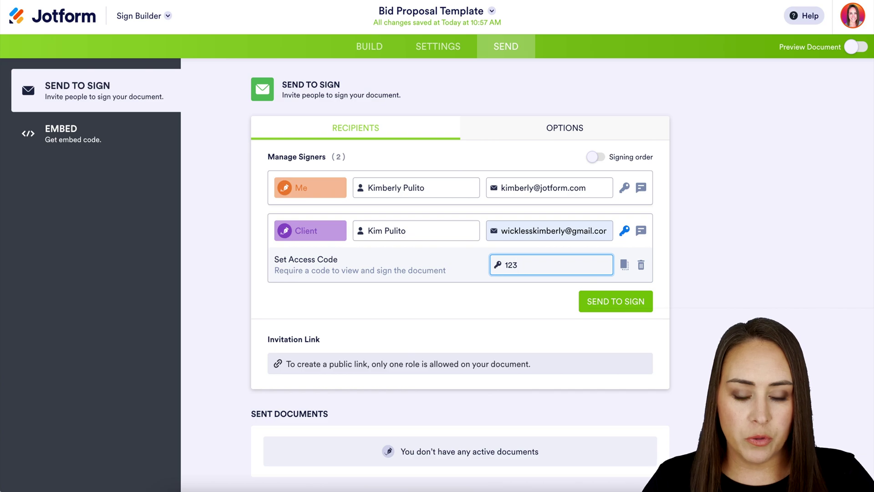
left_click(641, 232)
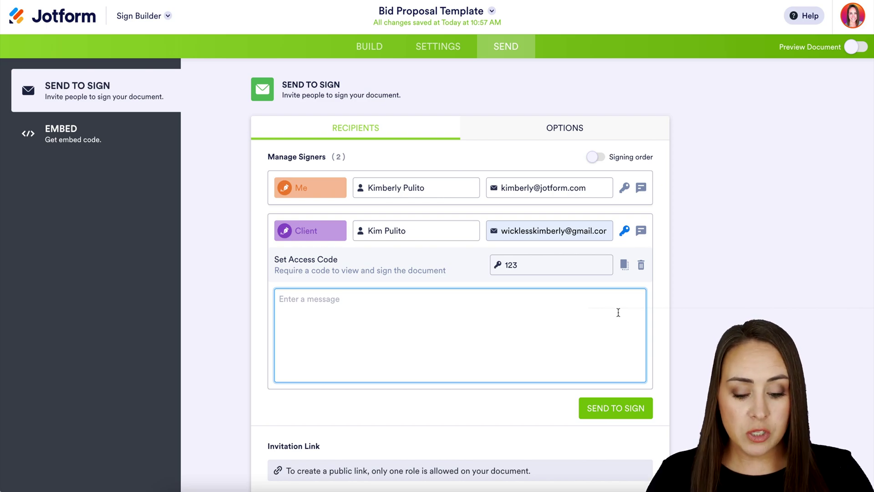
type("Passcode is 123")
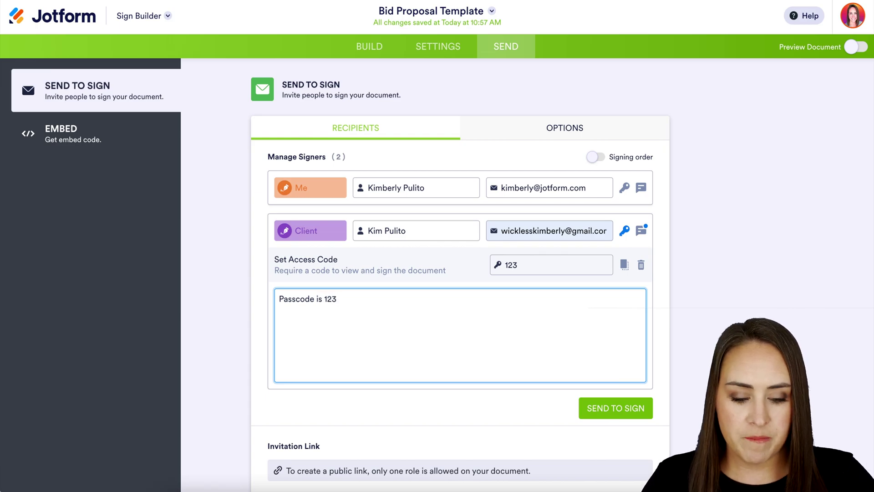
left_click(643, 231)
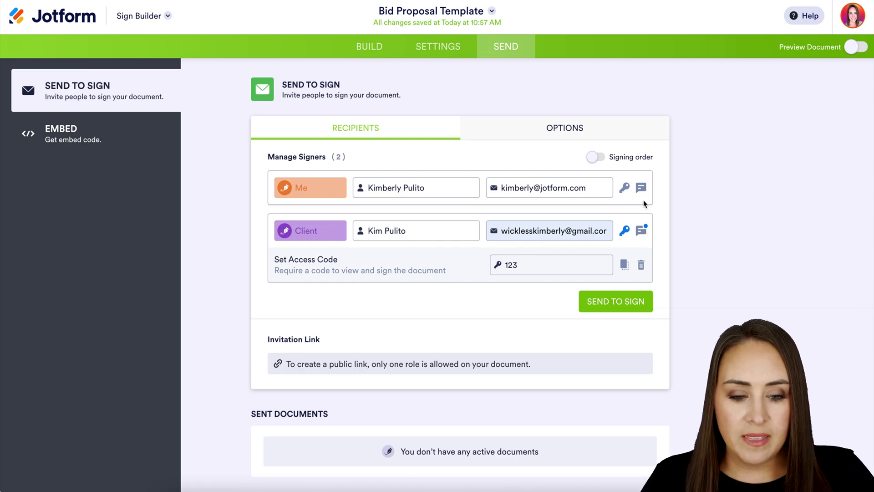
left_click(617, 129)
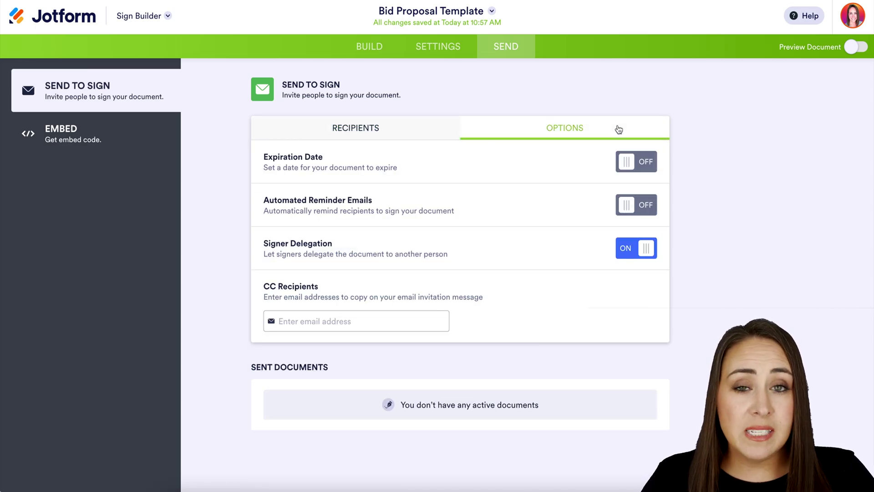
- Turn on automated reminder emails every 2 days and turn off signer delegation
left_click(634, 209)
left_click(337, 234)
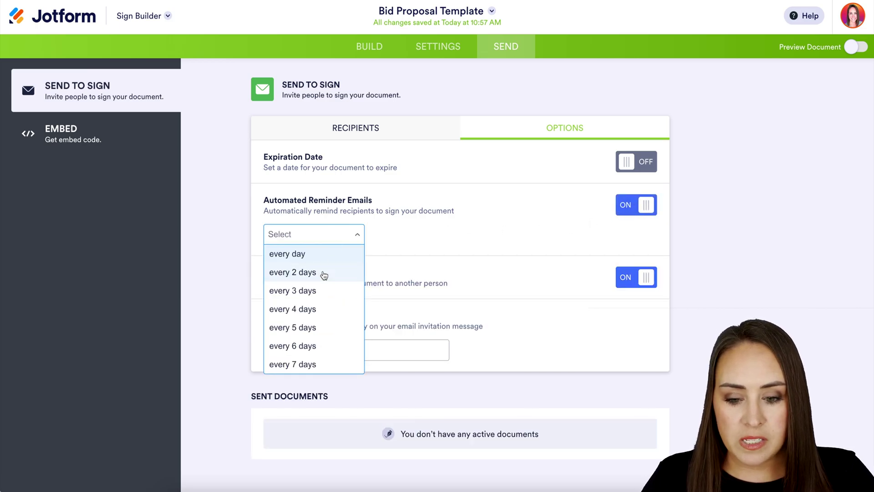
left_click(324, 273)
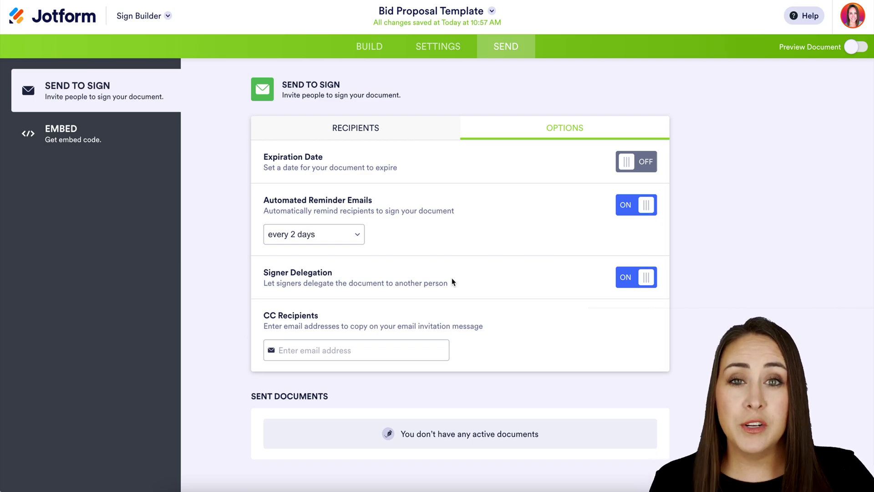
left_click(634, 285)
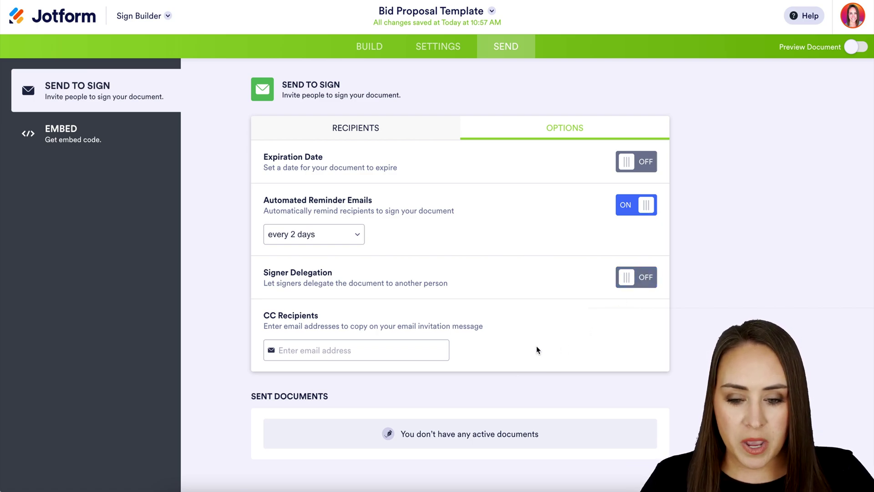
left_click(382, 130)
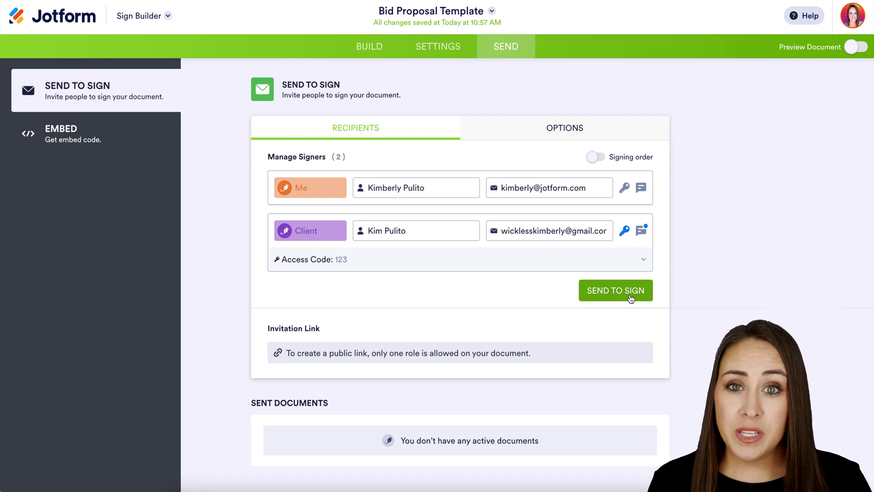
- Enable signing order, rearrange the signers, and send the Bid Proposal for signature
left_click(594, 158)
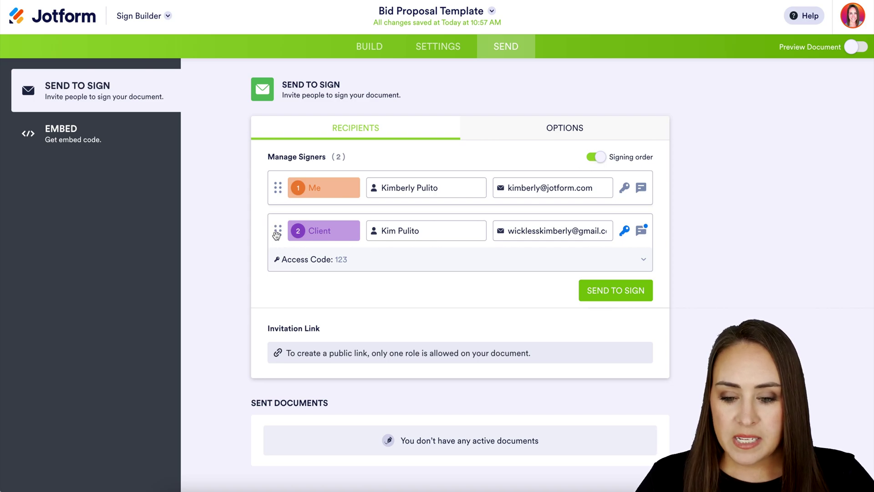
mouse_move(278, 230)
left_mouse_down()
mouse_move(277, 204)
mouse_move(271, 244)
left_mouse_up()
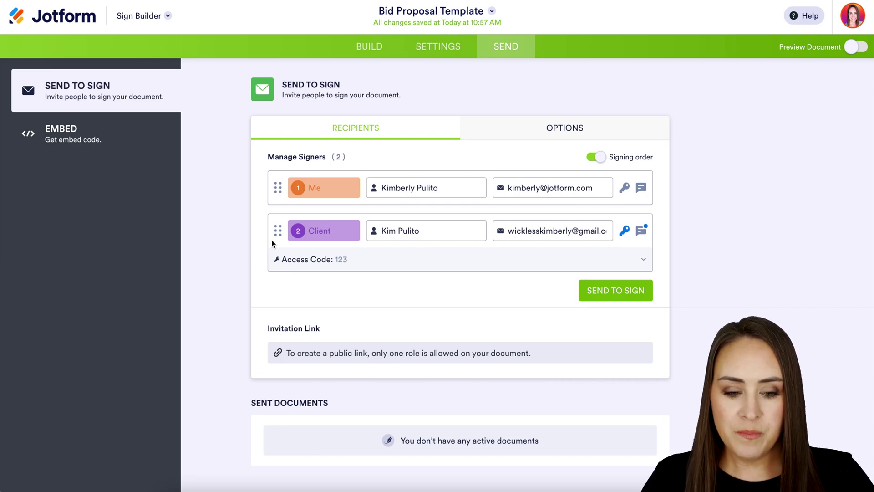
left_click(604, 290)
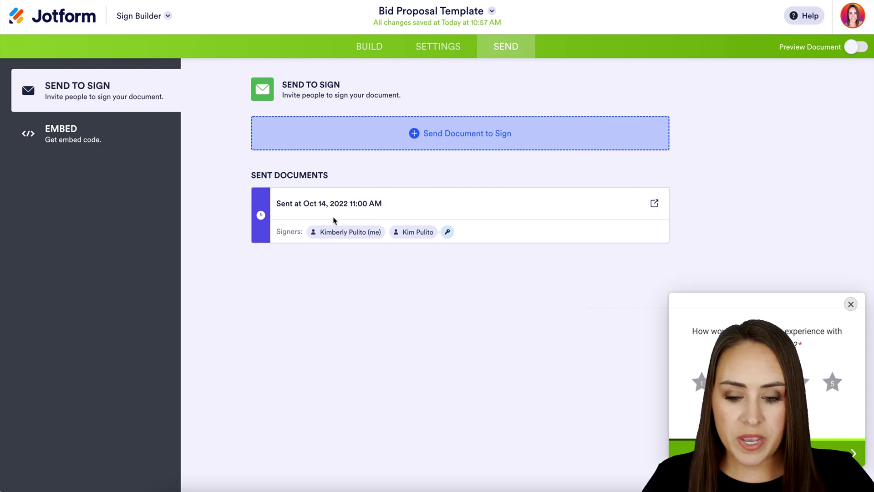
mouse_move(444, 236)
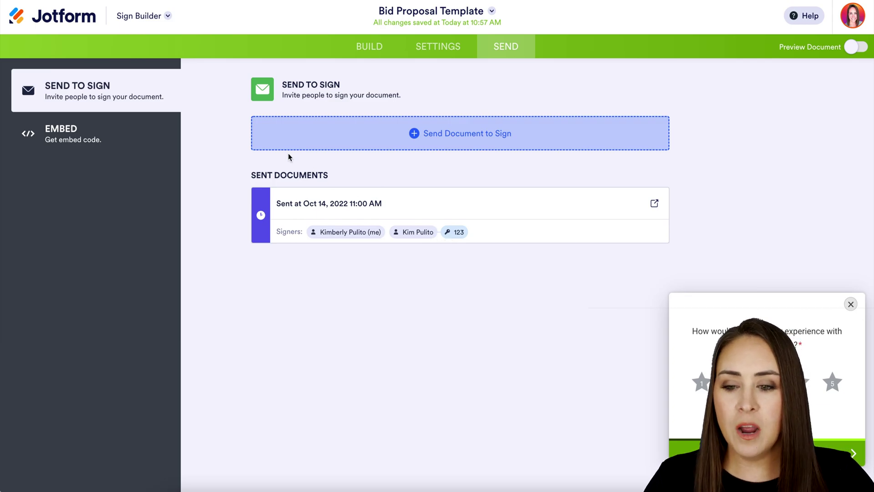
- Go to the Sign Inbox and check documents waiting for my signature and for others
left_click(167, 15)
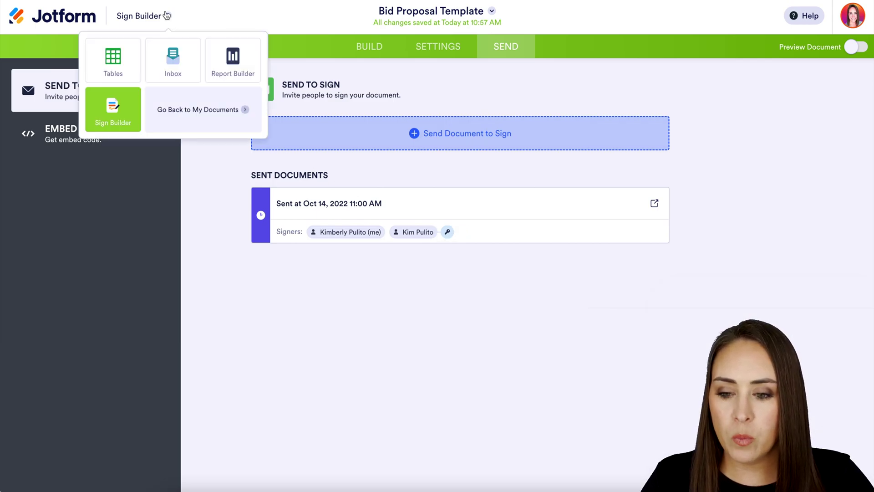
left_click(169, 70)
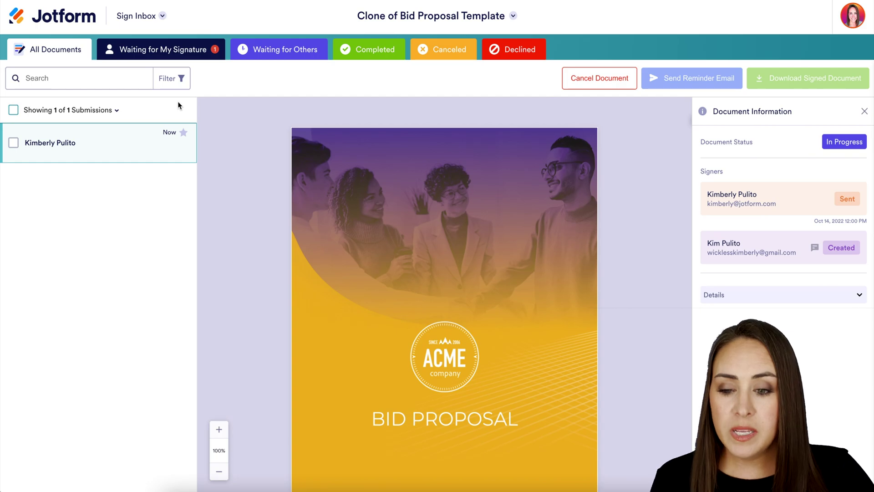
left_click(176, 52)
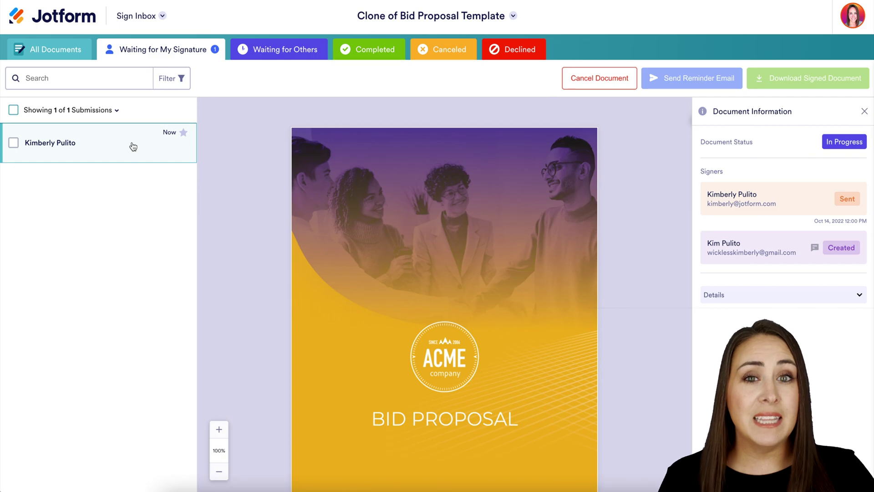
left_click(275, 53)
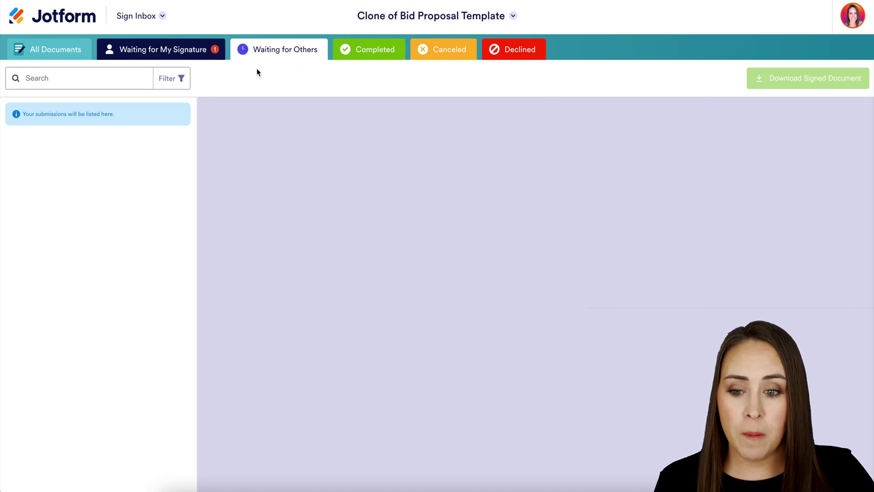
left_click(182, 55)
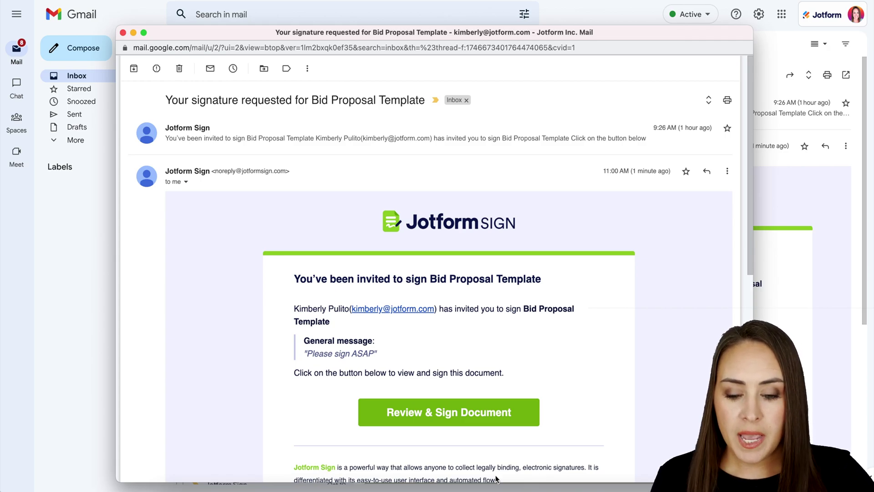
- Highlight the 'Please sign ASAP' message and open the Bid Proposal Template for signing
left_click_drag(376, 354, 304, 351)
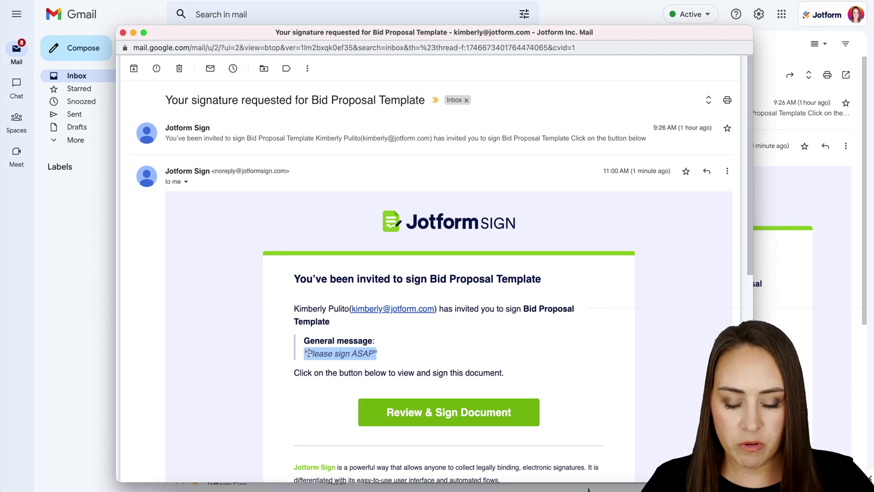
left_click(462, 414)
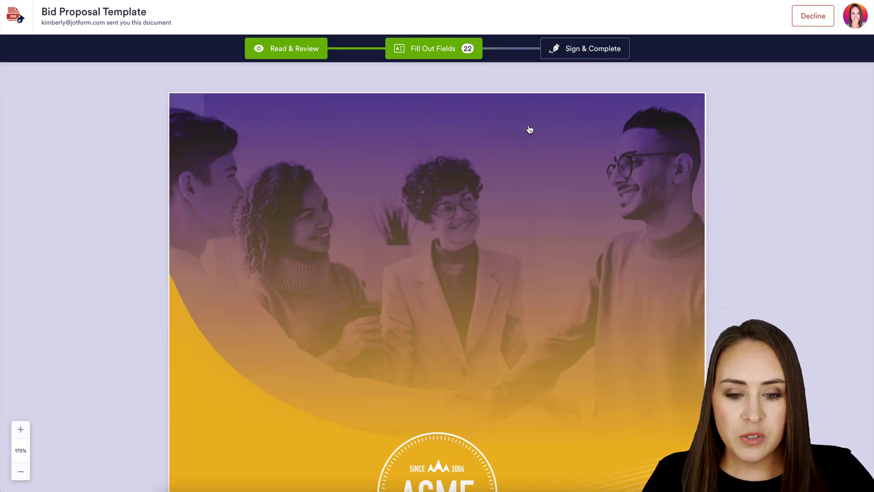
- Scroll to the first Signature field and try the third signature style in blue
scroll(547, 177, "down", 7)
scroll(548, 176, "down", 5)
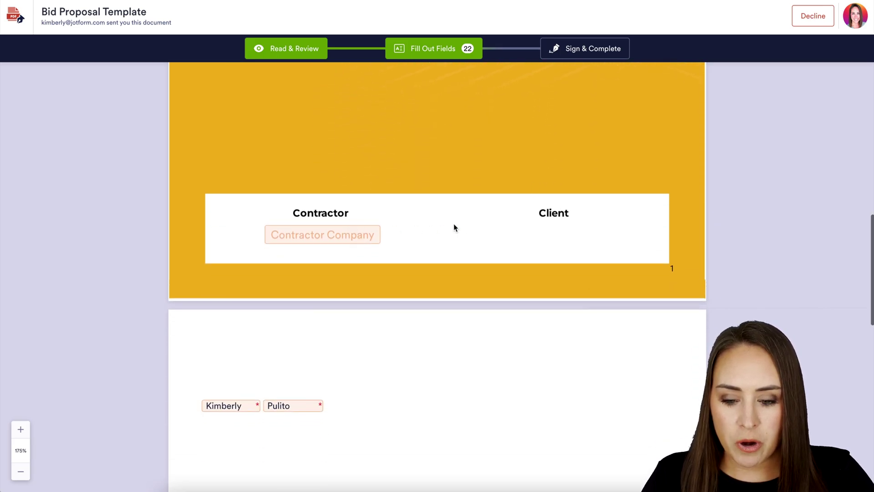
scroll(454, 226, "down", 6)
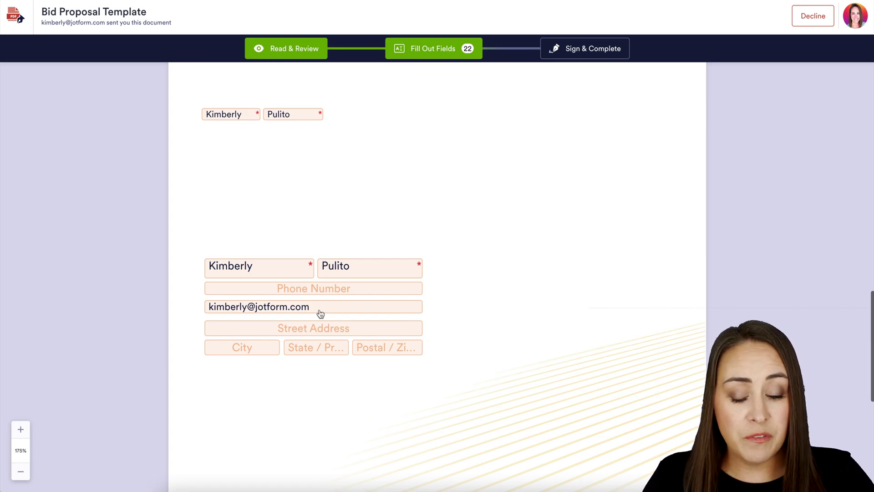
scroll(521, 323, "down", 9)
scroll(521, 320, "down", 15)
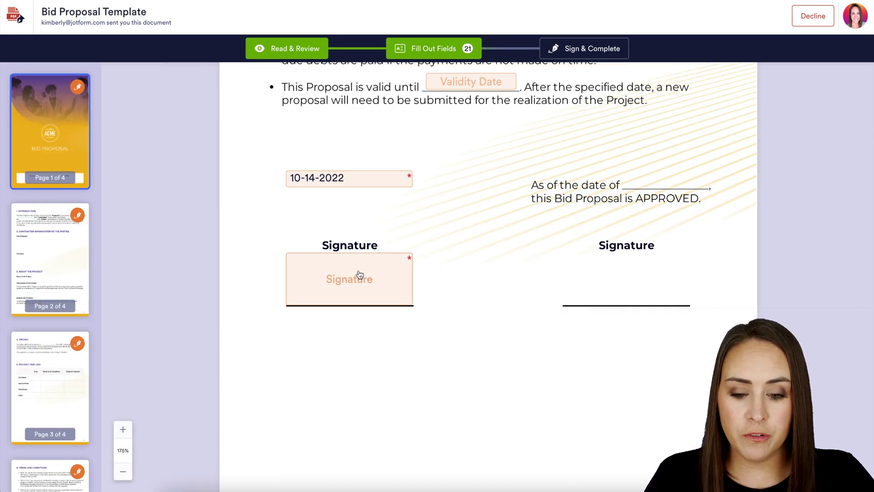
left_click(359, 275)
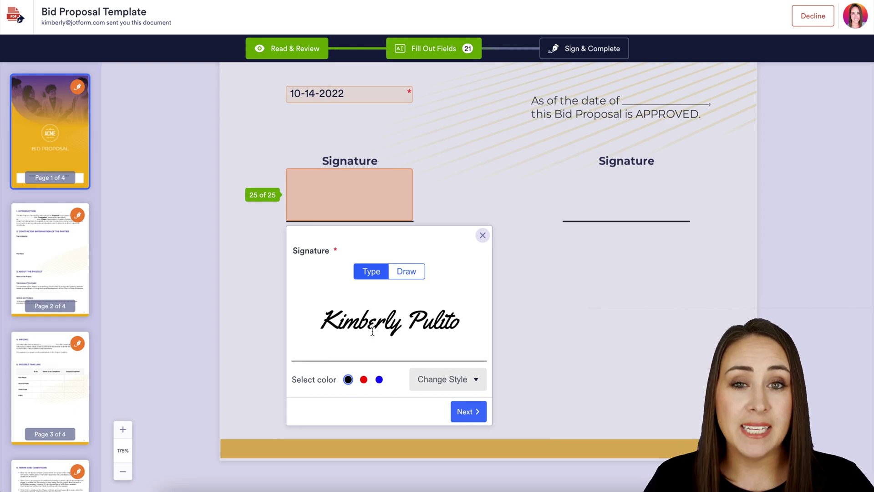
left_click(476, 380)
left_click(461, 457)
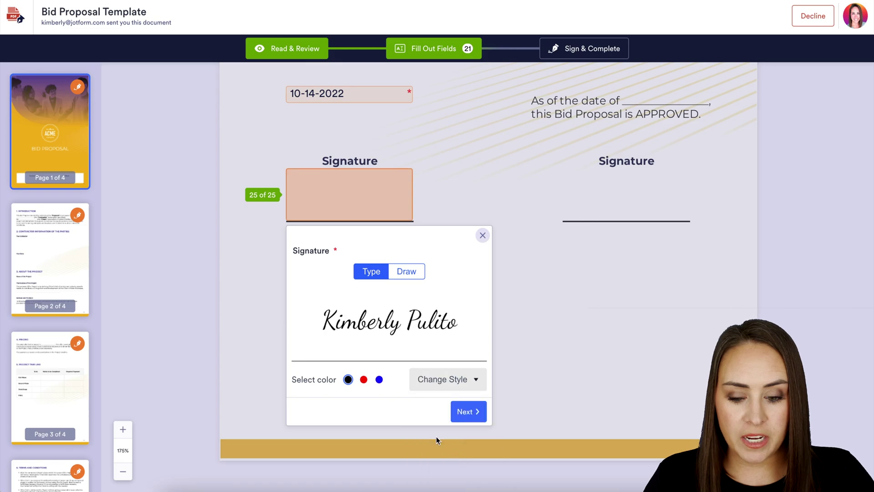
left_click(379, 380)
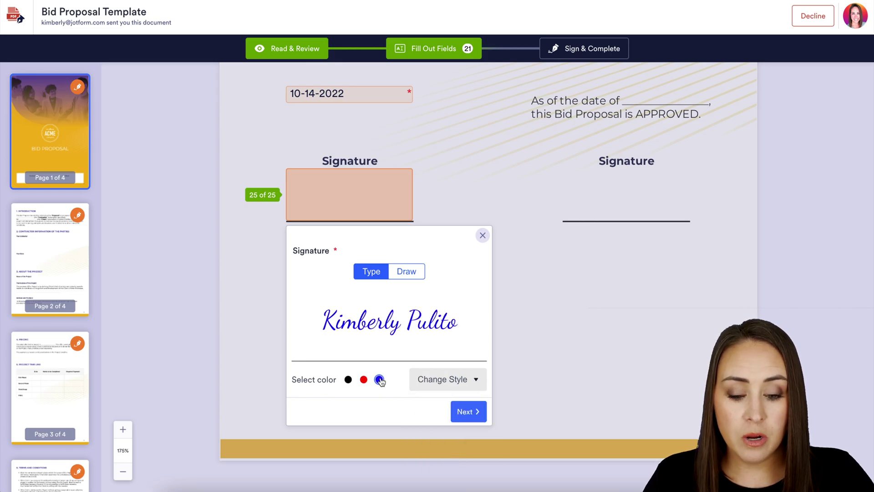
- Draw a blue freehand signature into the field, then sign, complete and send the document
left_click(402, 270)
mouse_move(371, 315)
left_mouse_down()
mouse_move(372, 293)
mouse_move(386, 328)
left_mouse_up()
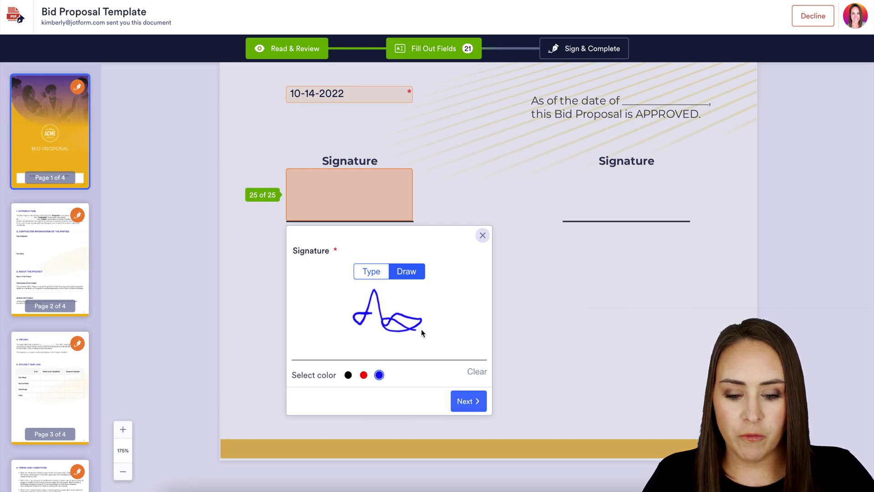
left_click(468, 401)
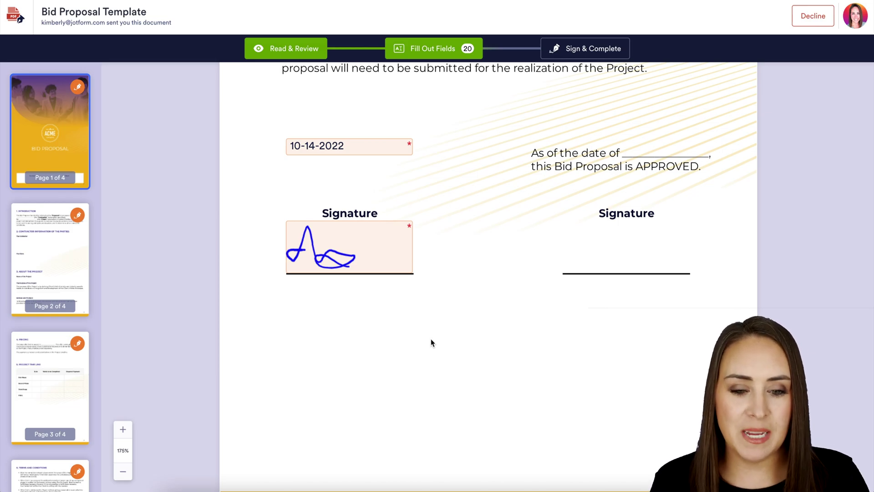
left_click(604, 52)
left_click(561, 332)
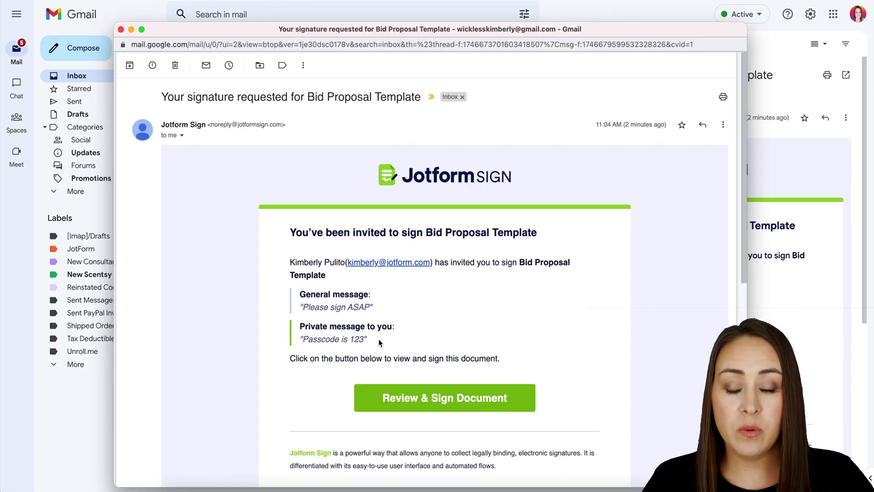
- Highlight the passcode, open the client's invitation, and unlock the document with its access code
left_click_drag(381, 341, 299, 339)
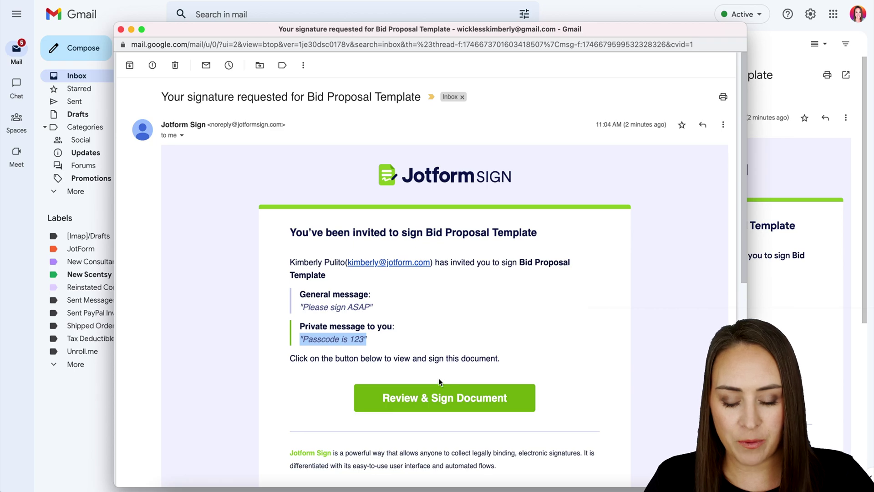
left_click(469, 398)
left_click(440, 321)
type("123")
left_click(550, 352)
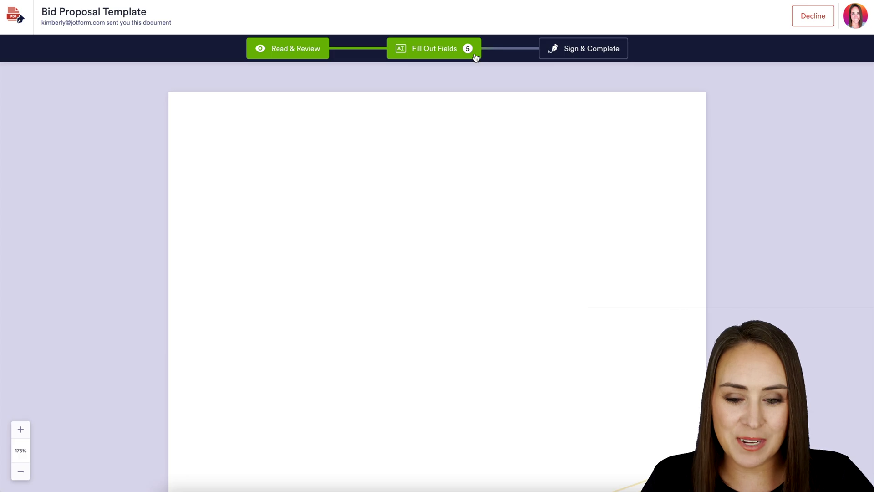
- Scroll down and fill the client's Approval Date with 10-14-2022
scroll(636, 323, "down", 2)
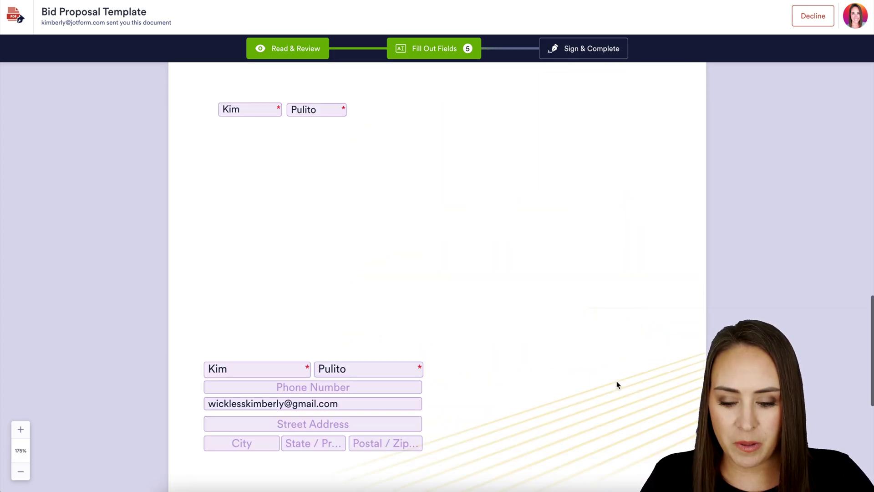
scroll(616, 382, "down", 10)
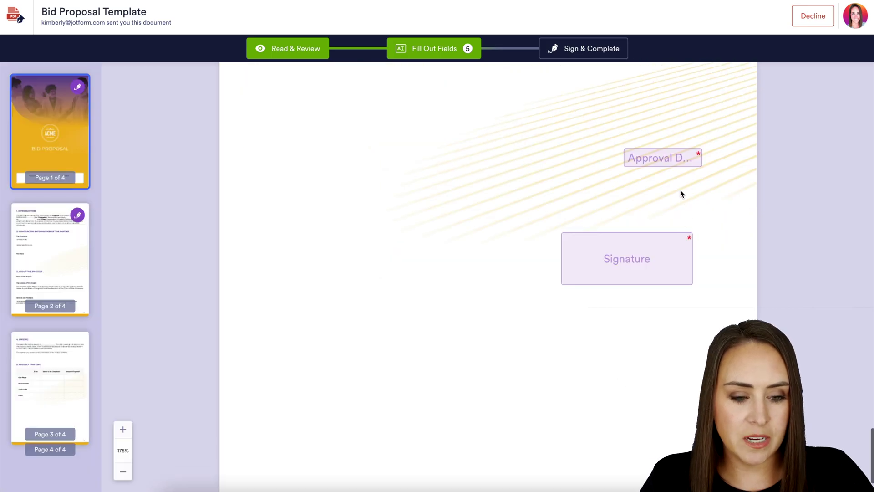
left_click(678, 159)
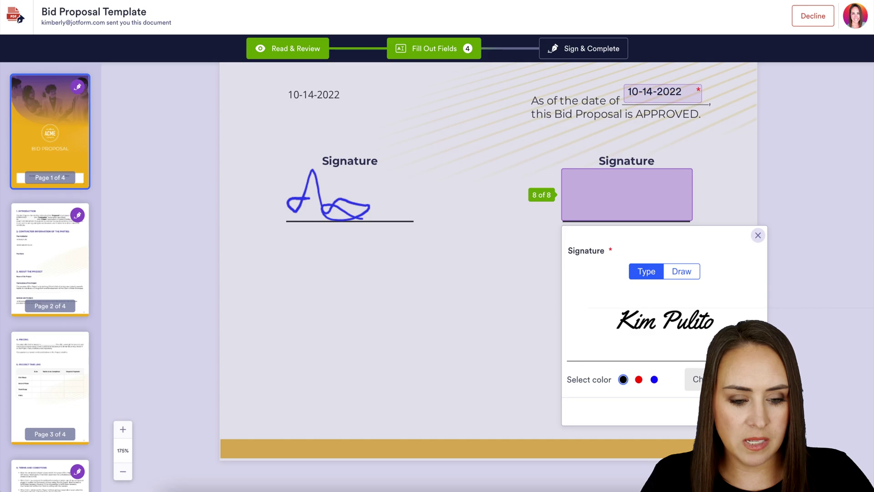
- Draw the client's black freehand signature in the second Signature field, then sign and send
left_click(687, 272)
mouse_move(639, 310)
left_mouse_down()
mouse_move(667, 317)
mouse_move(630, 334)
mouse_move(694, 332)
left_mouse_up()
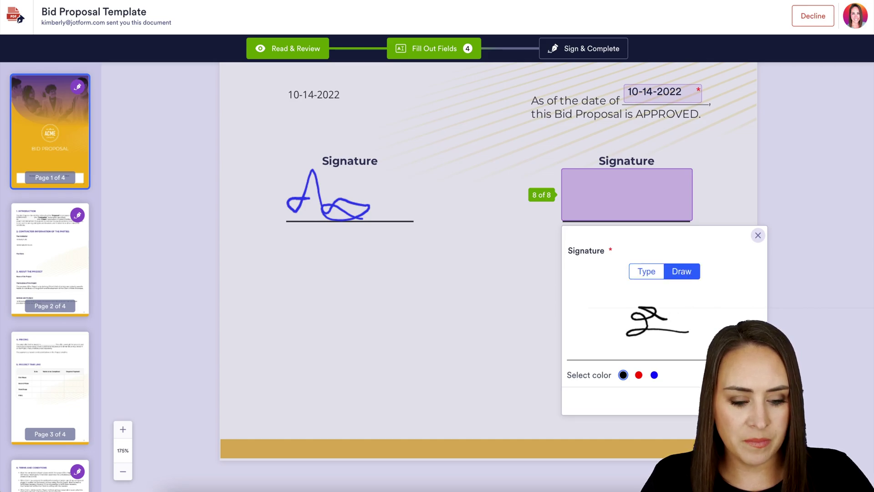
left_click(589, 127)
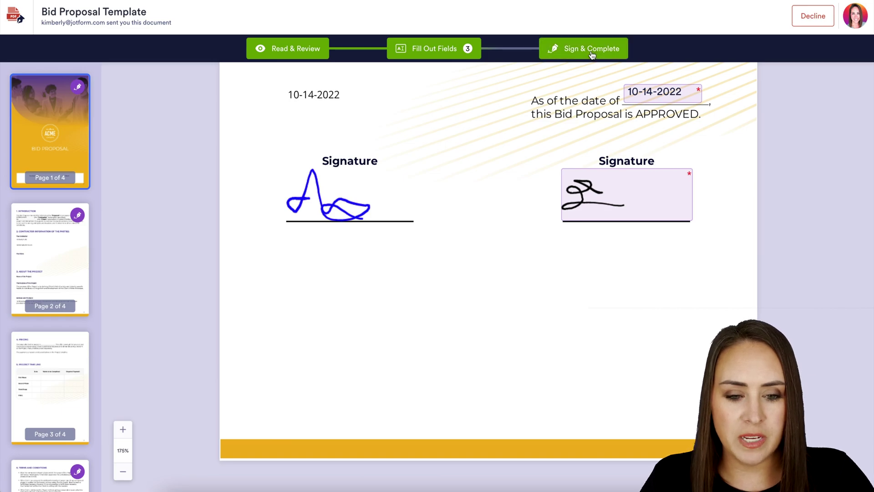
left_click(592, 54)
left_click(552, 333)
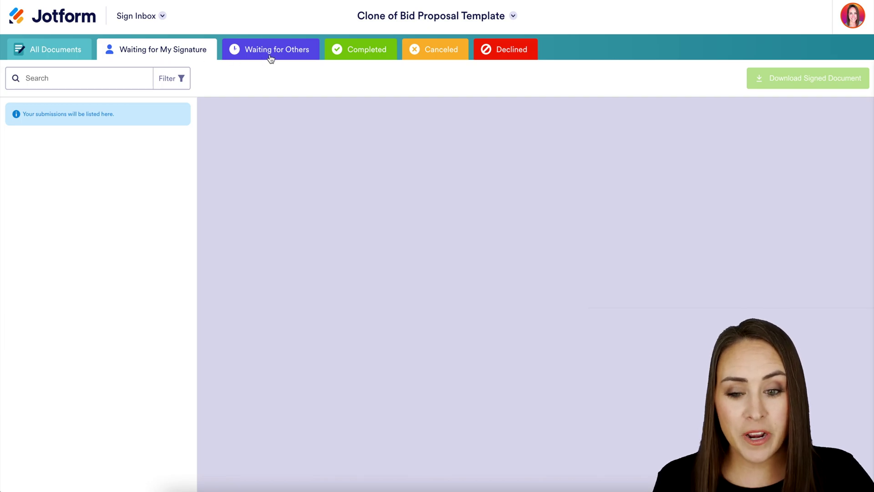
- Review the Bid Proposal under Completed, scrolling through its signed preview
left_click(337, 54)
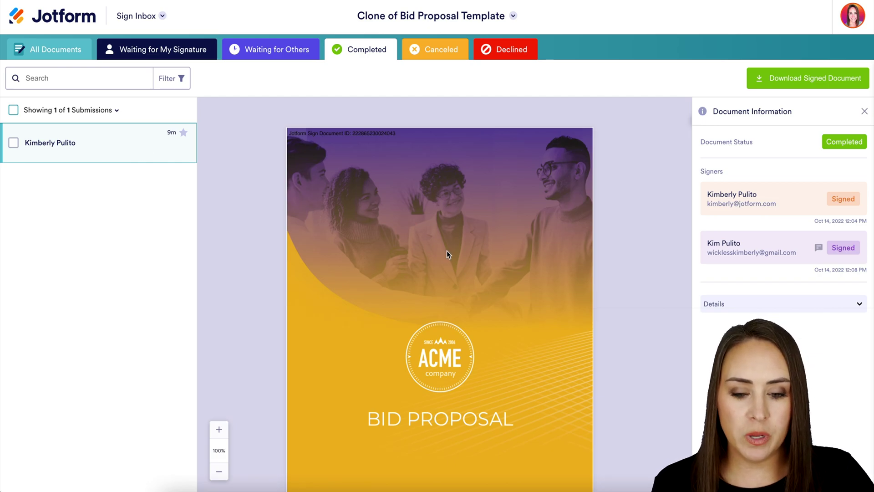
scroll(447, 250, "down", 20)
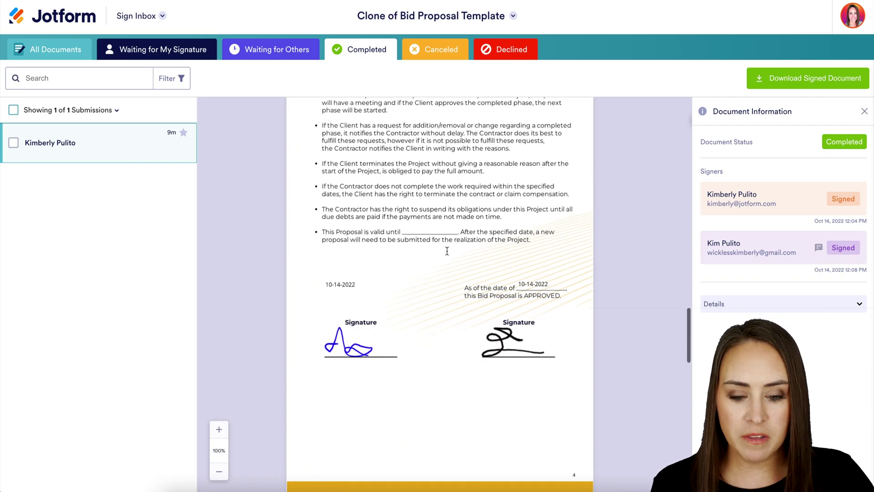
scroll(446, 251, "down", 10)
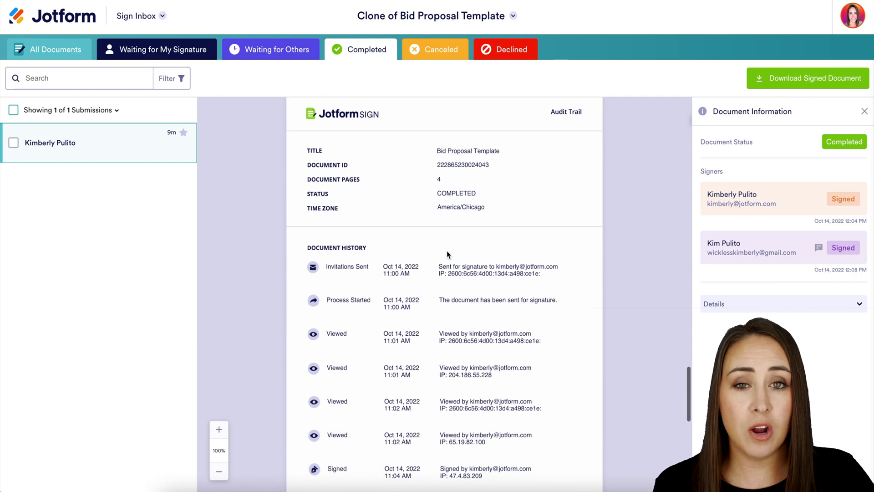
scroll(446, 254, "down", 1)
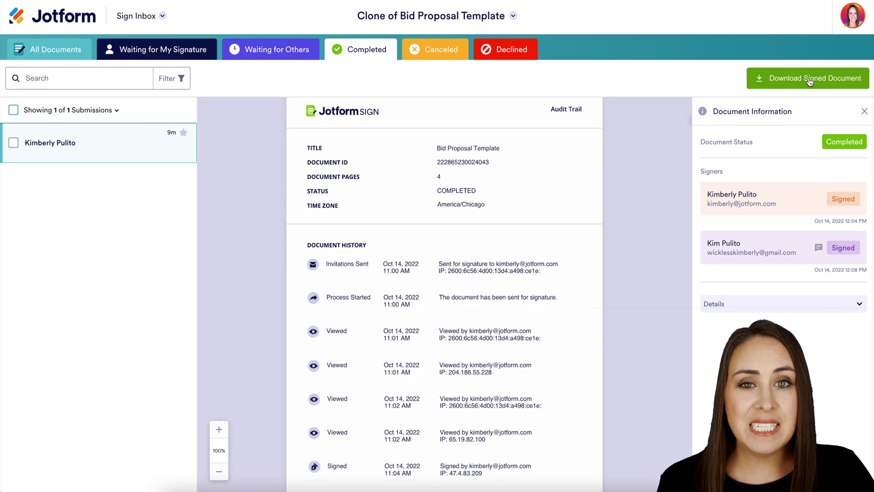
- Switch to the Tables view and scroll to the Completed row's signature columns
left_click(154, 17)
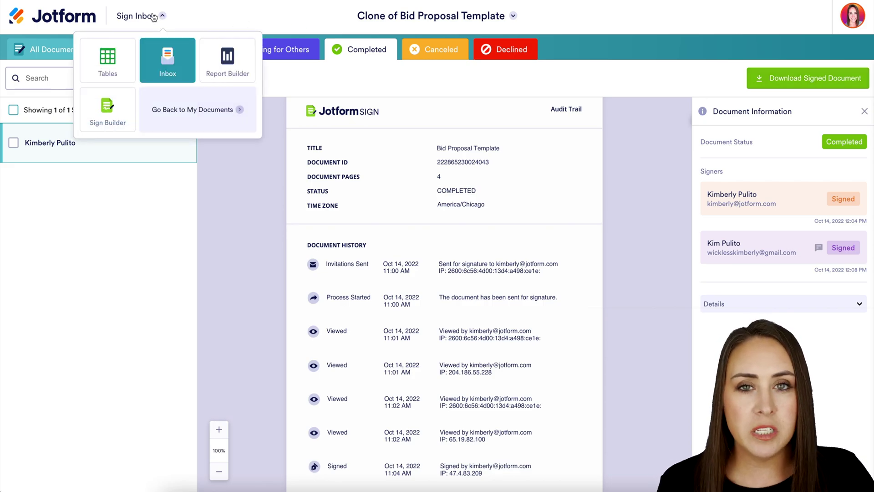
left_click(105, 74)
scroll(507, 128, "right", 10)
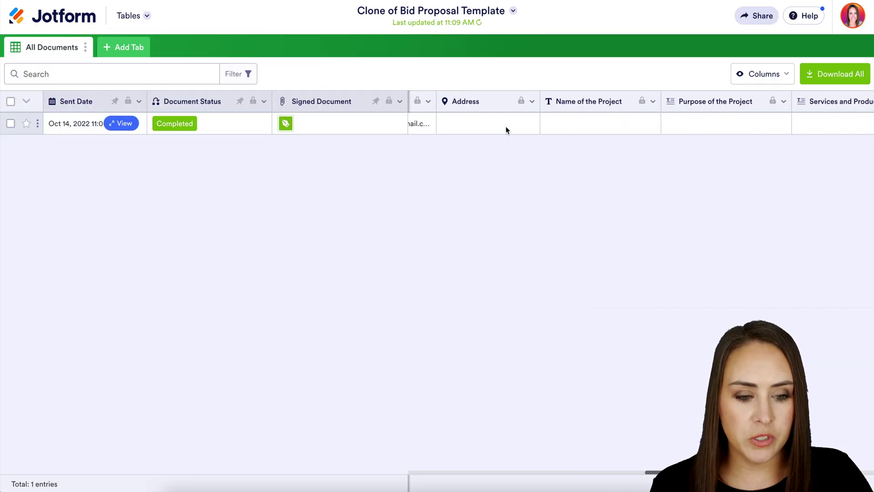
scroll(506, 130, "right", 10)
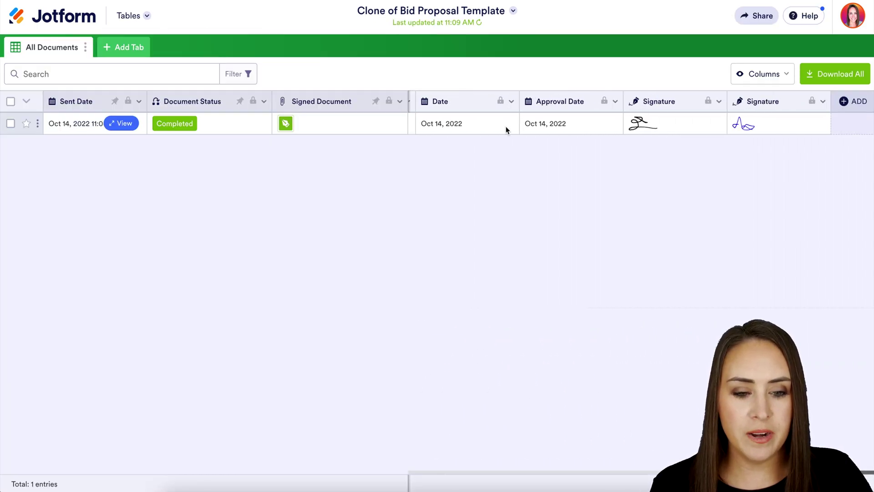